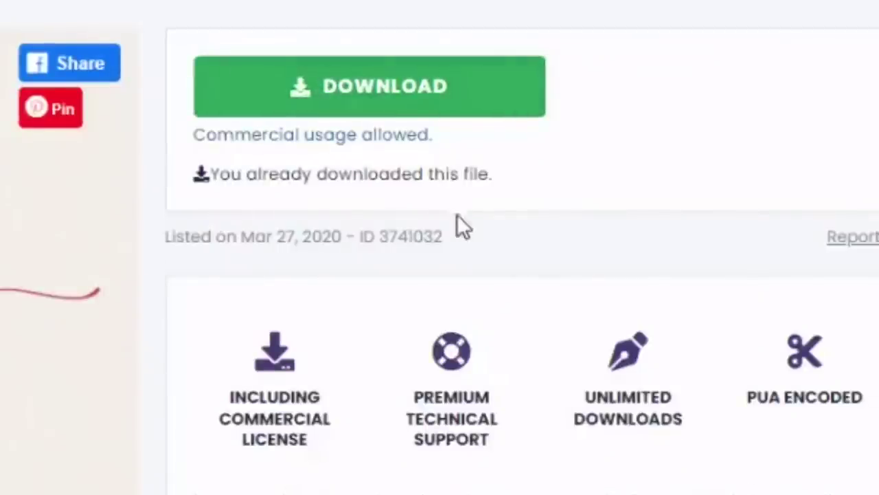
Download the Hello Honey font and open the downloaded zip archive
click(397, 103)
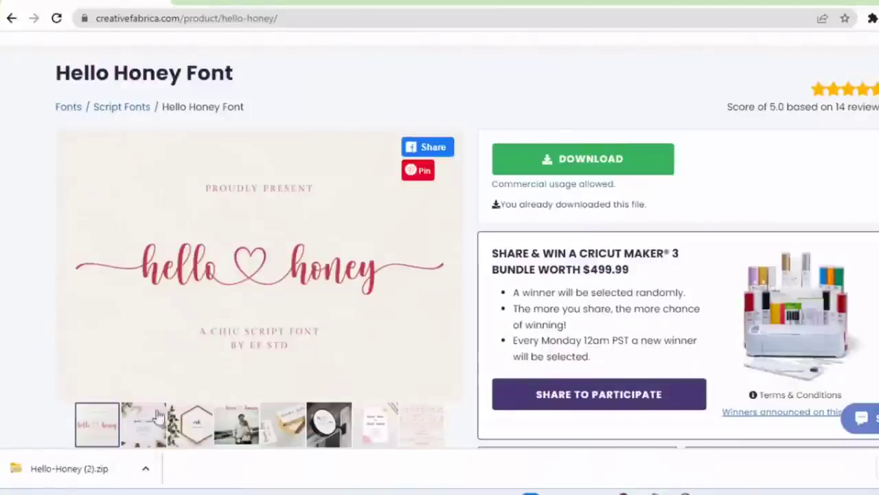
click(69, 468)
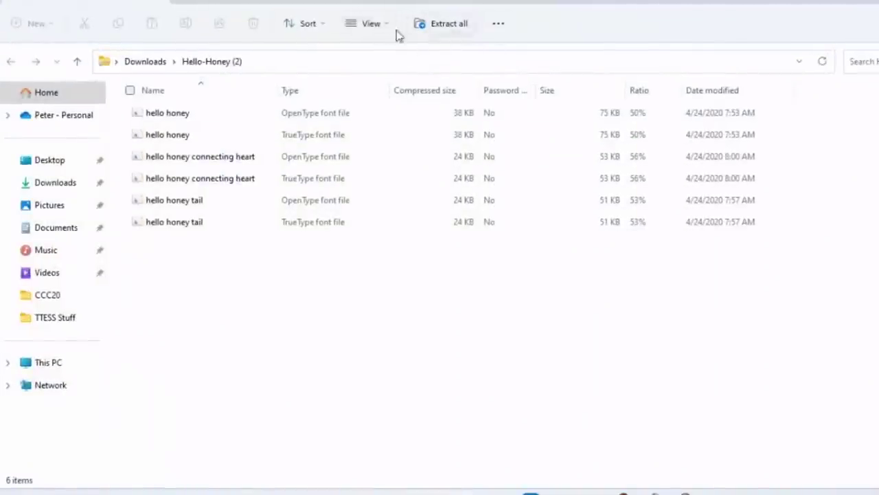
Start extracting all the font files and browse to the existing Creative Fabrica Files folder within the Desktop folders as destination
click(447, 31)
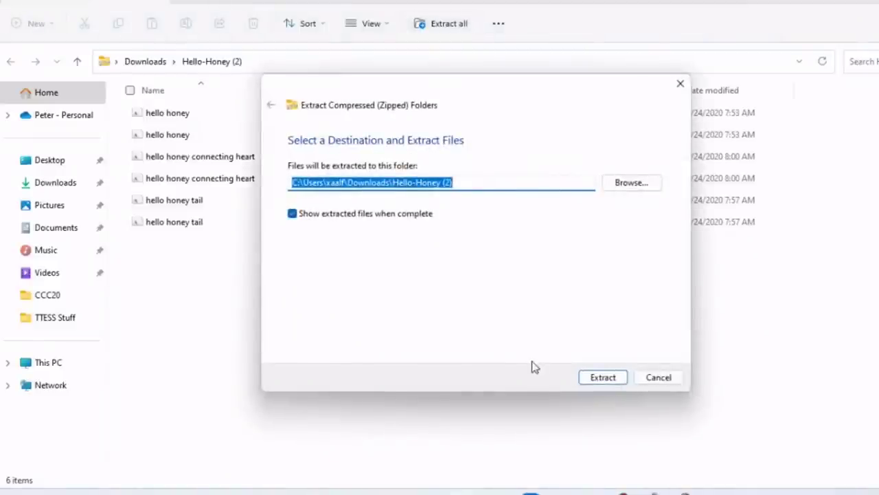
click(637, 189)
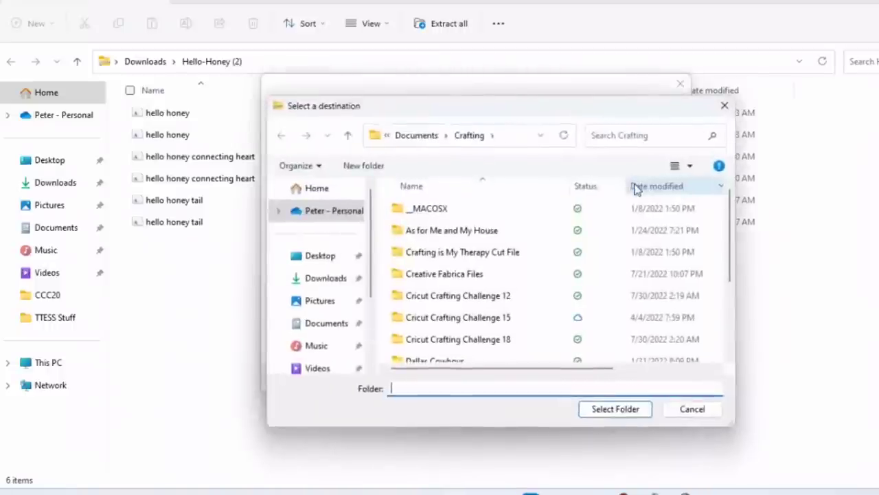
click(327, 259)
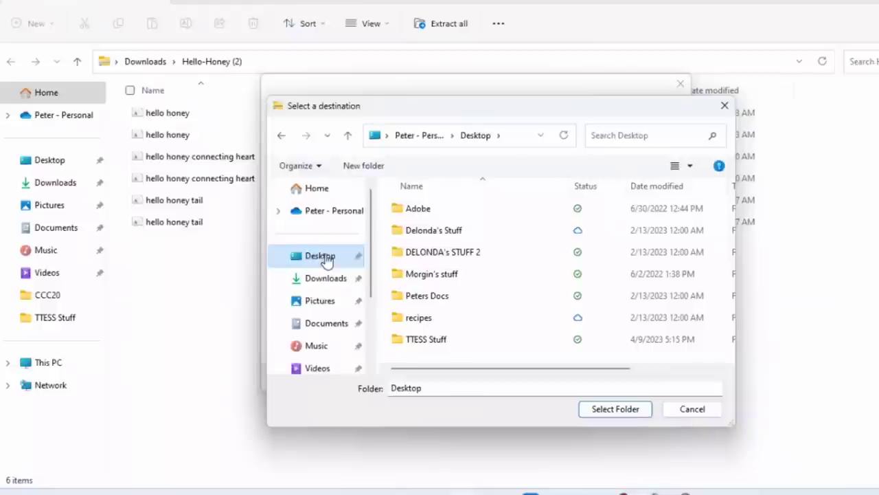
double_click(433, 232)
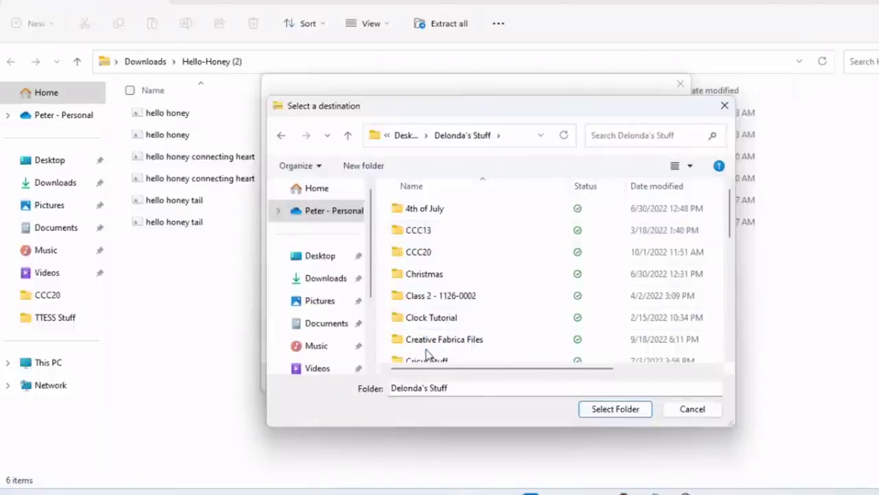
double_click(438, 344)
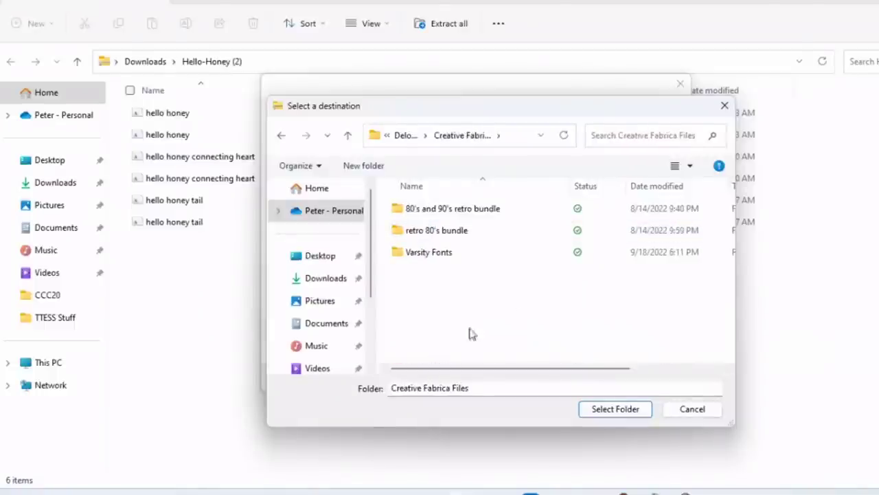
Create a destination subfolder named Hello Honey Font and extract the archive into it
click(378, 169)
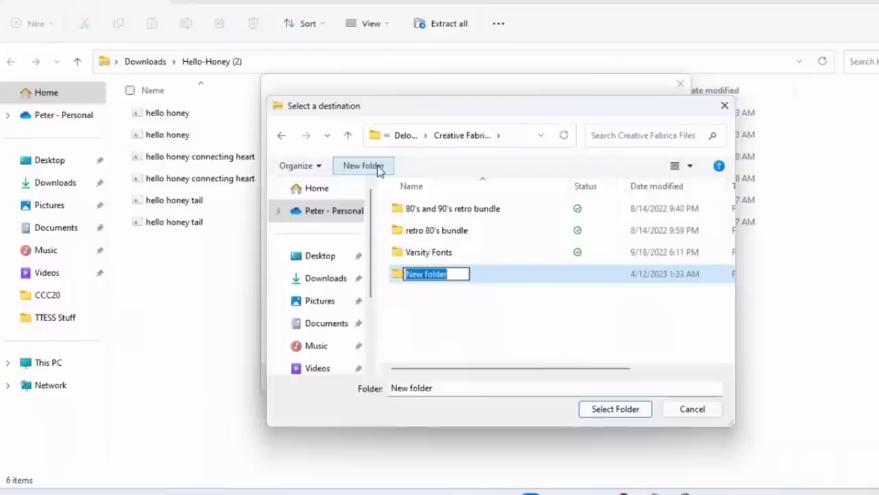
text(Hello)
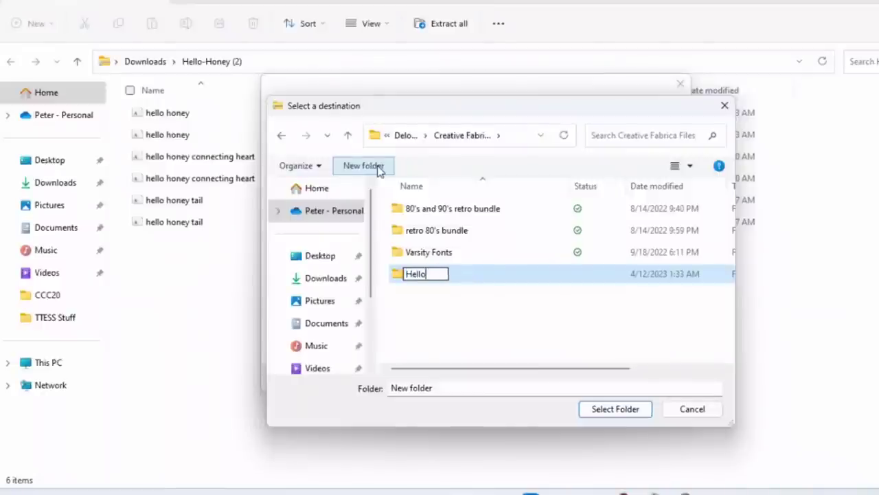
text( Honey Font)
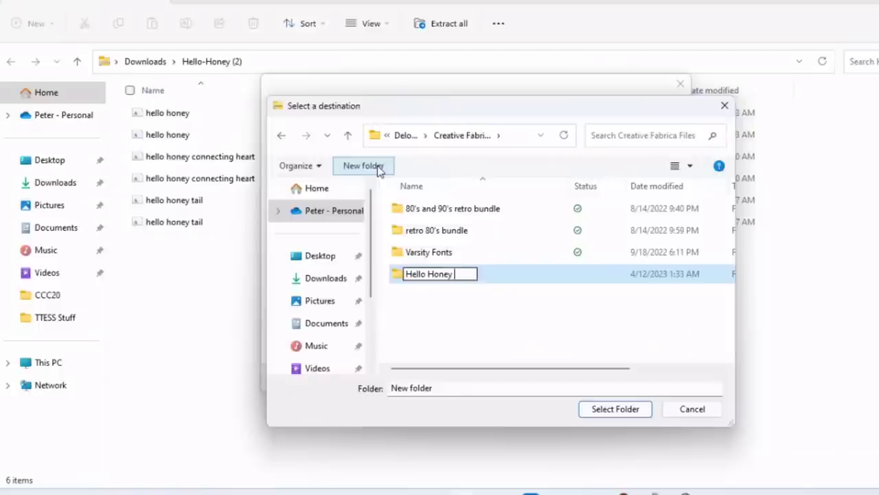
click(540, 346)
click(475, 232)
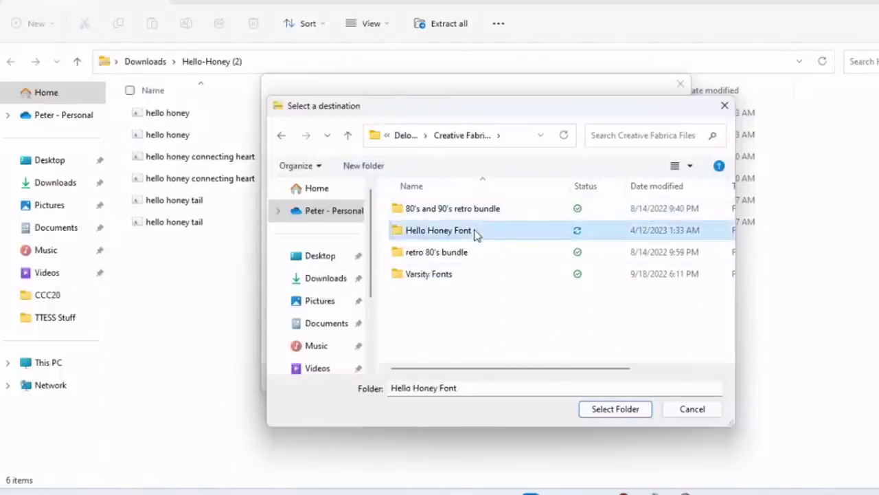
click(633, 410)
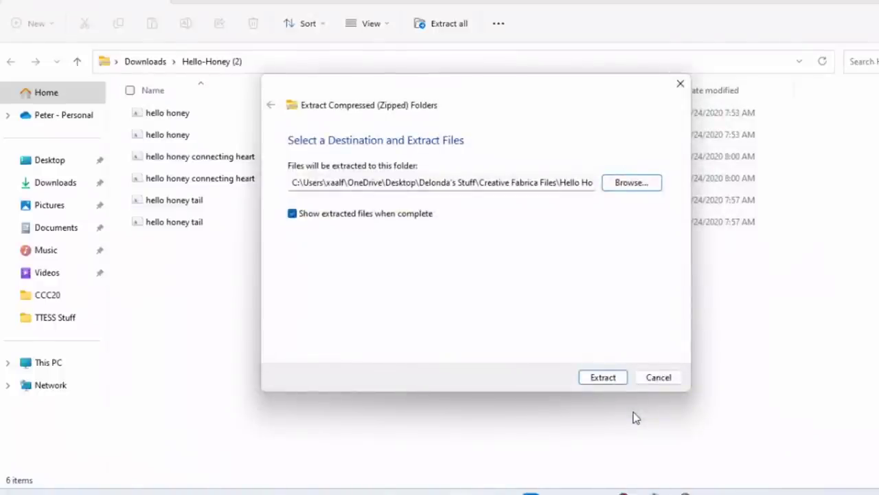
click(604, 379)
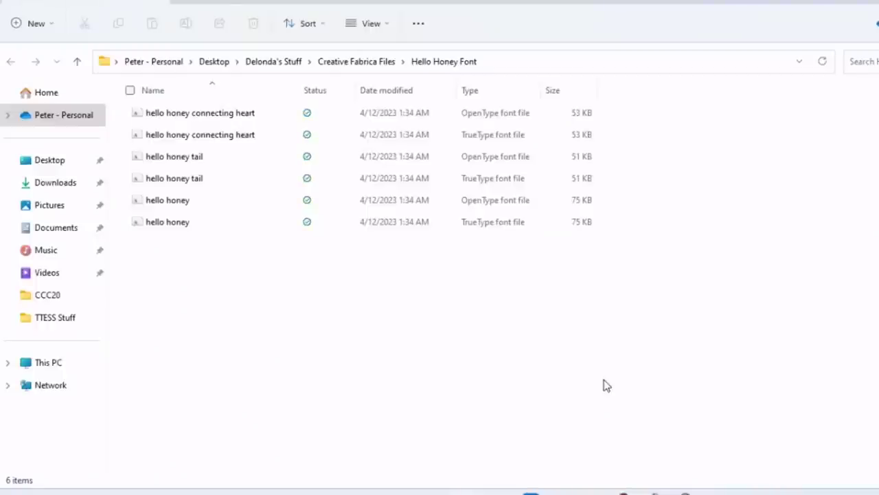
Try to install the hello honey TrueType font, decline replacing the installed copy, and close the font preview
click(173, 230)
double_click(173, 230)
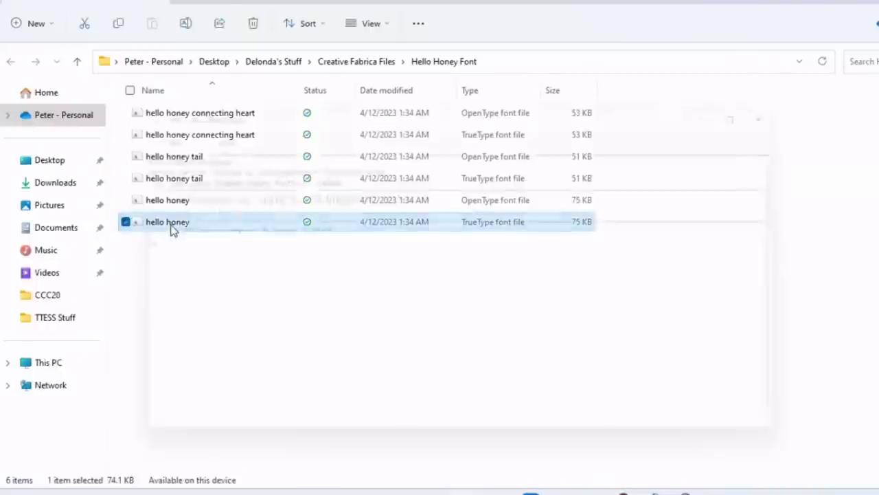
click(224, 128)
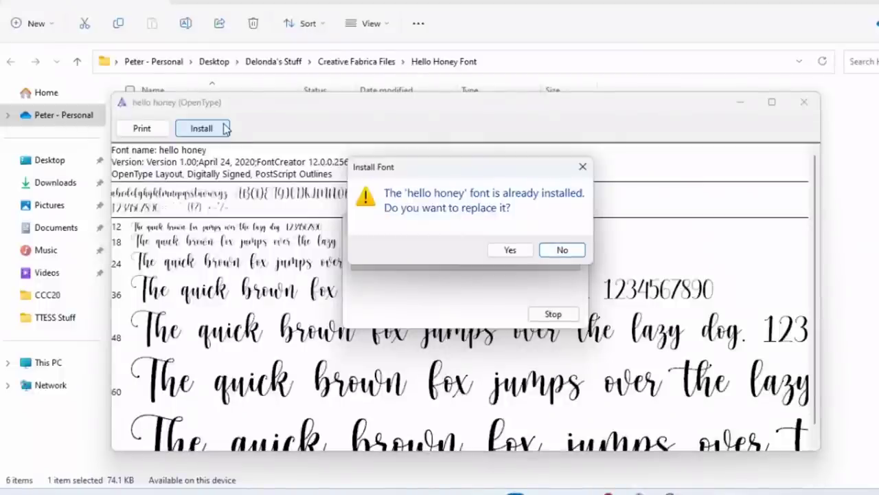
click(564, 258)
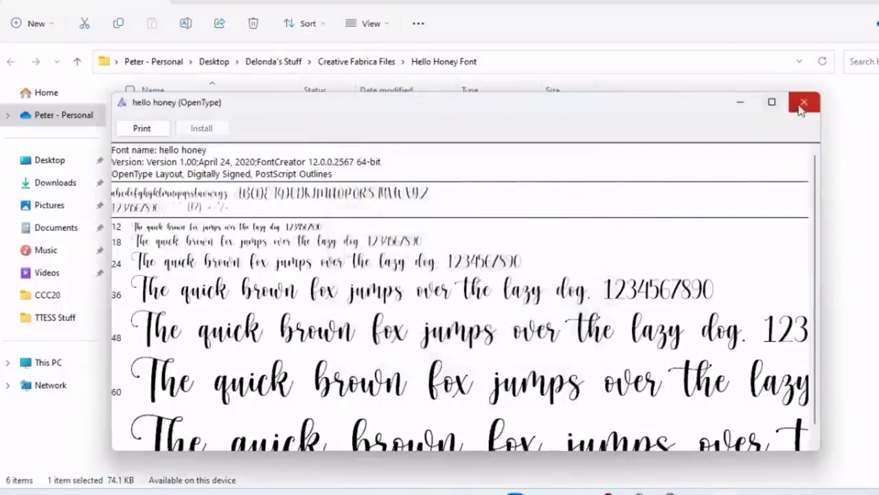
click(803, 104)
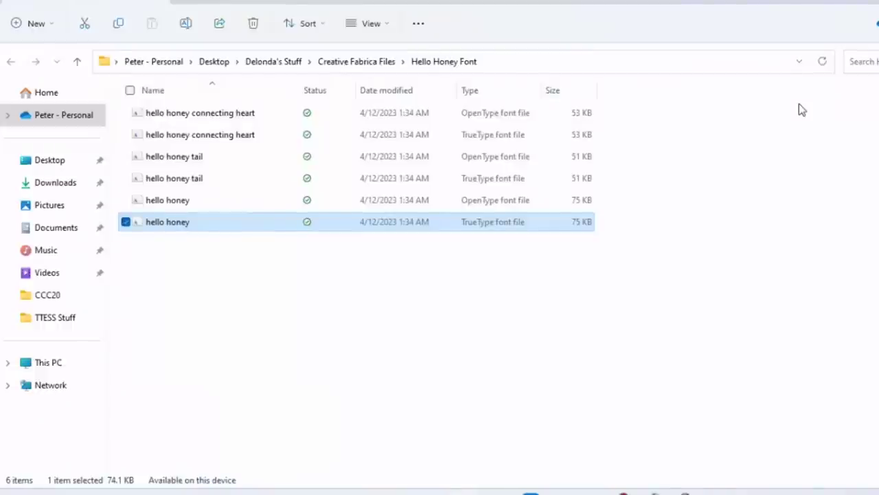
Leave the file window, switch to Microsoft Store, and find the Character Map UWP app by searching for "character map uwp"
click(812, 9)
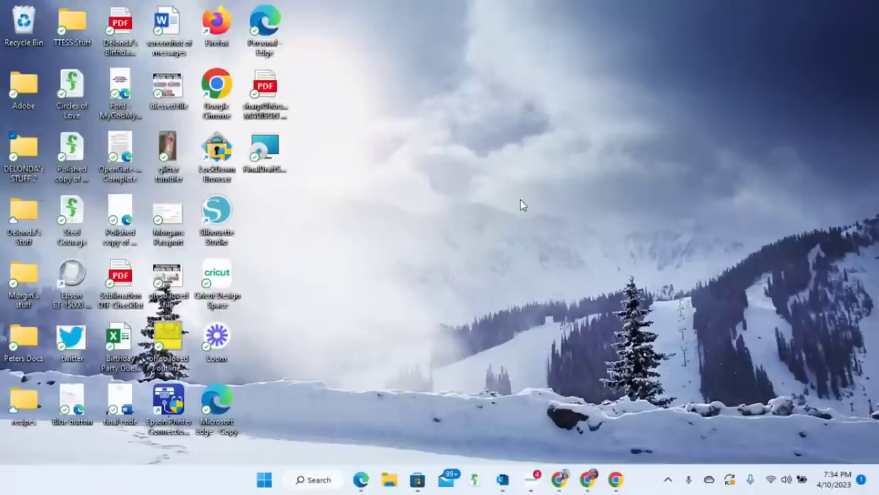
click(418, 480)
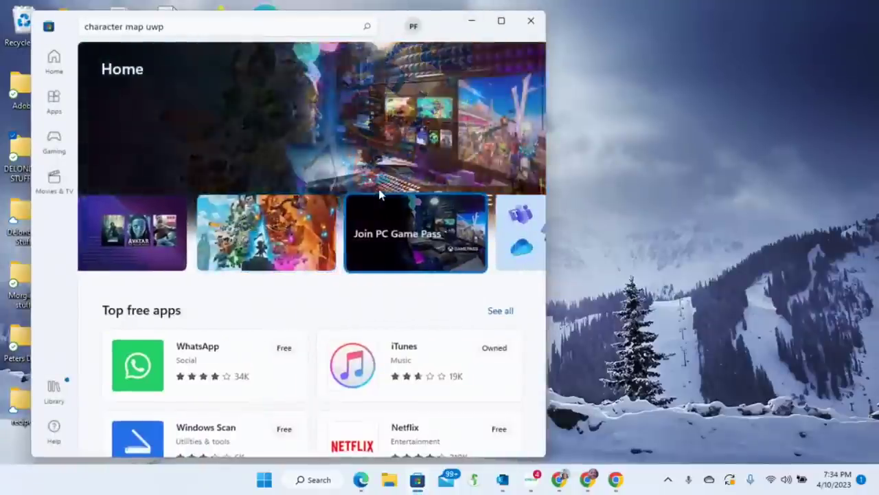
click(224, 27)
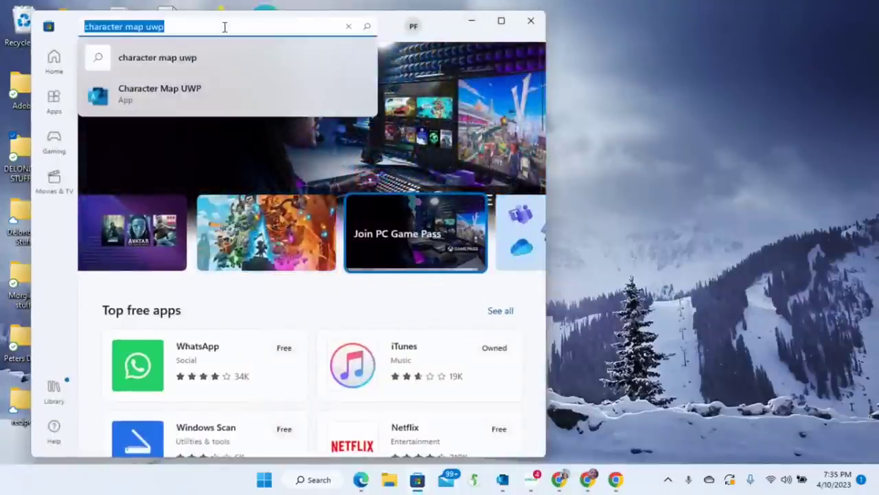
text(cha)
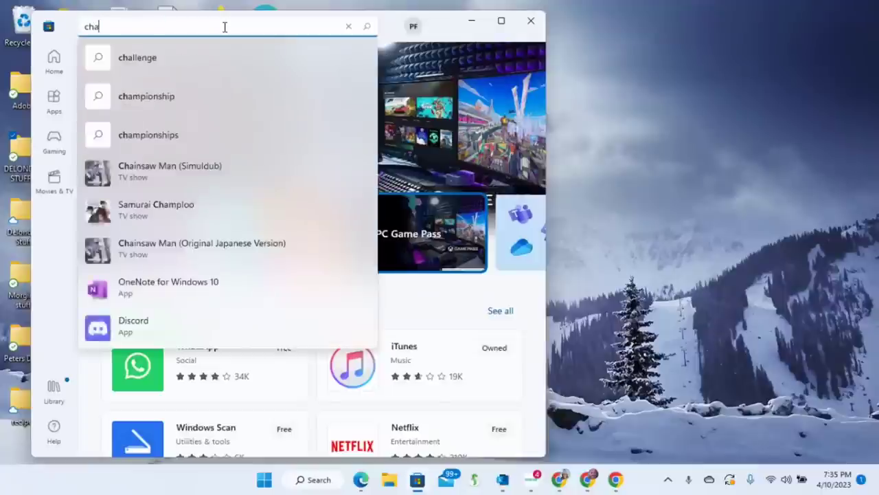
text(racter map u)
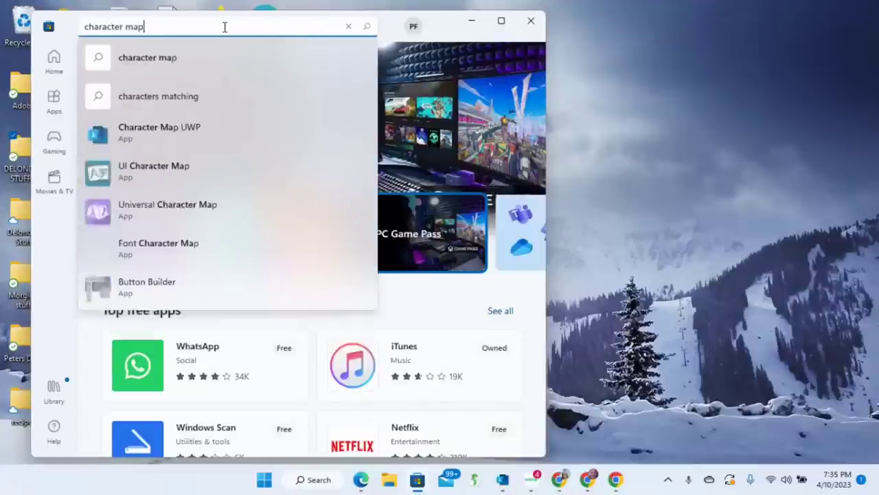
text(wp)
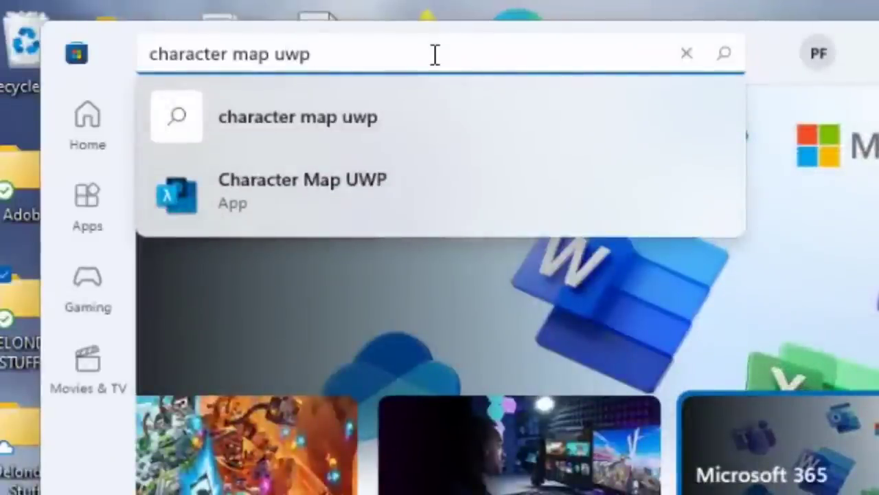
click(324, 196)
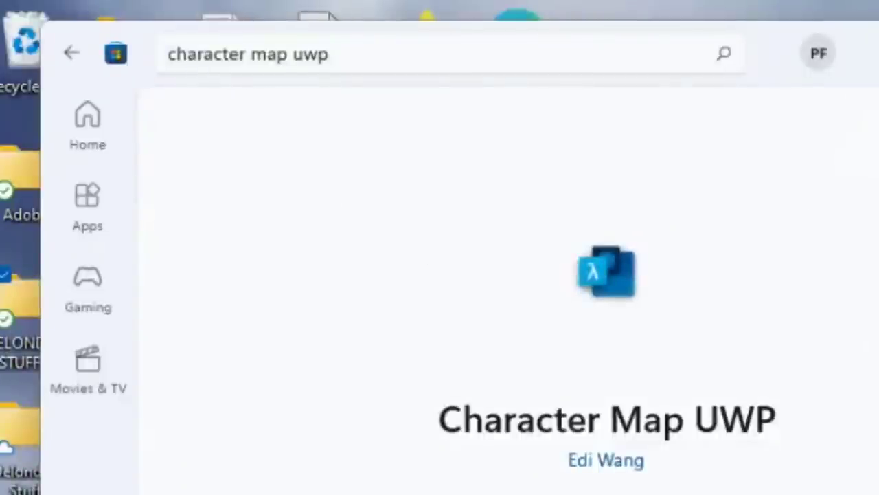
Launch Character Map UWP from its store page
scroll(440, 275, down, 10)
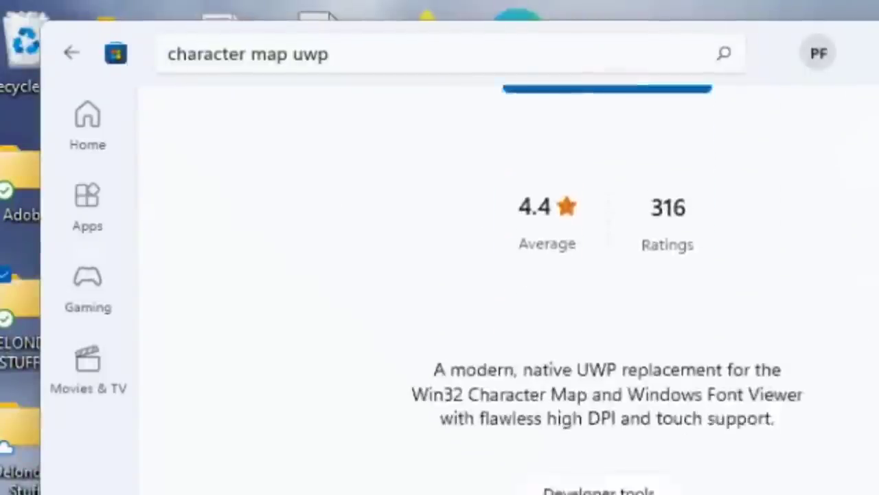
scroll(440, 275, down, 3)
scroll(439, 275, up, 10)
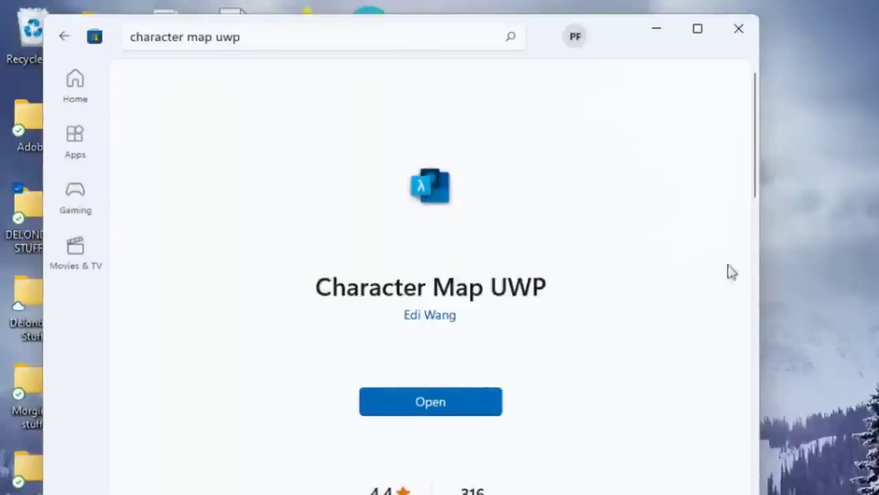
mouse_move(754, 177)
mouse_down()
mouse_move(754, 203)
mouse_move(754, 185)
mouse_up()
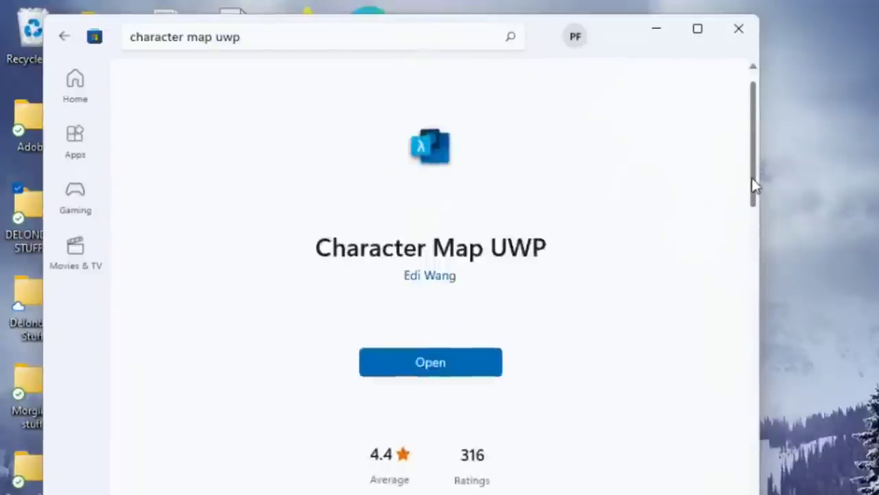
click(444, 375)
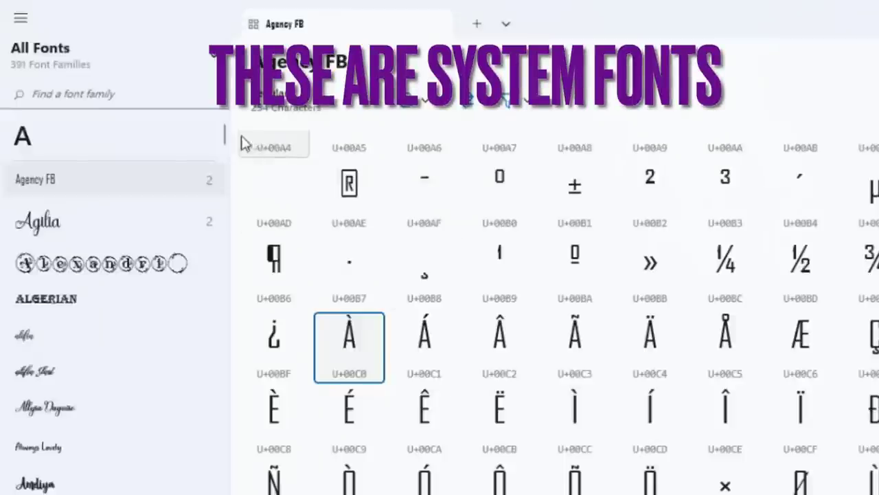
Browse the installed system fonts and view the character sets of Brightlast, Christian Heedlay and Follio Cooper
drag(222, 135, 226, 191)
click(40, 274)
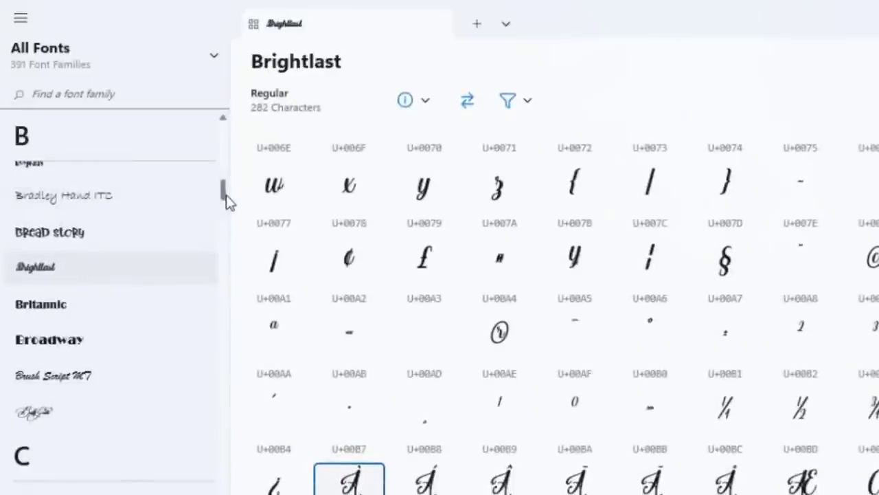
drag(227, 196, 226, 232)
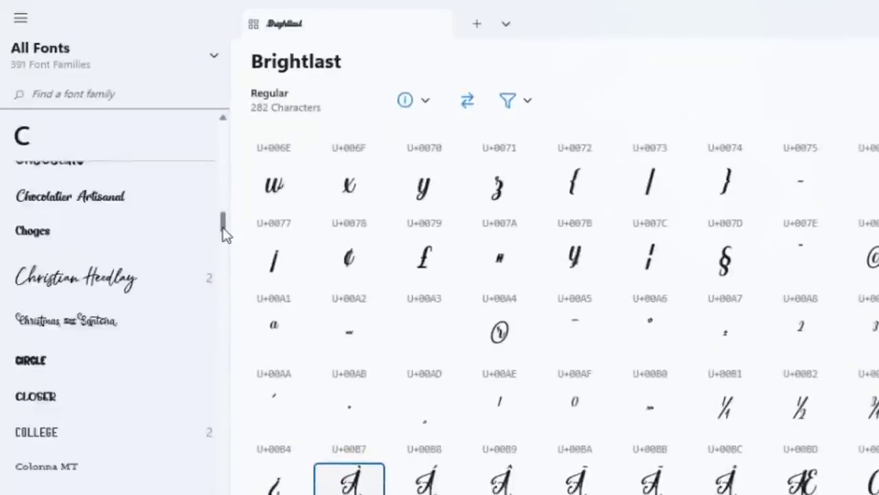
click(143, 284)
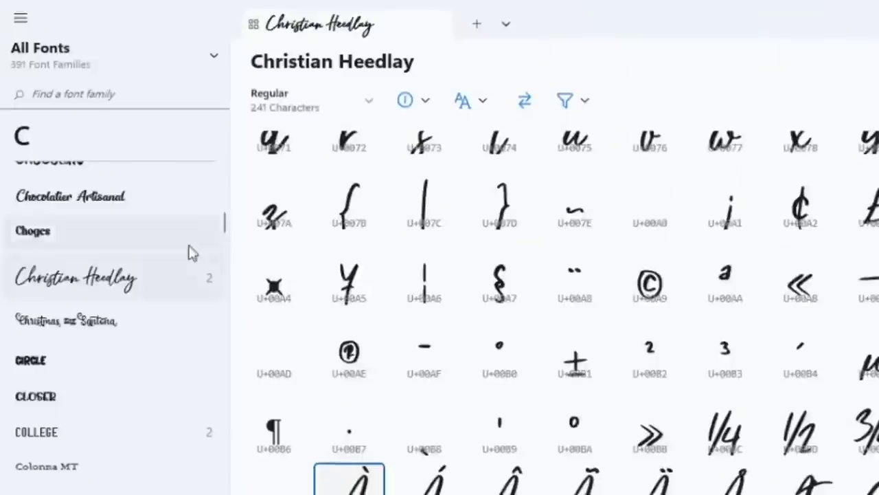
drag(226, 232, 226, 270)
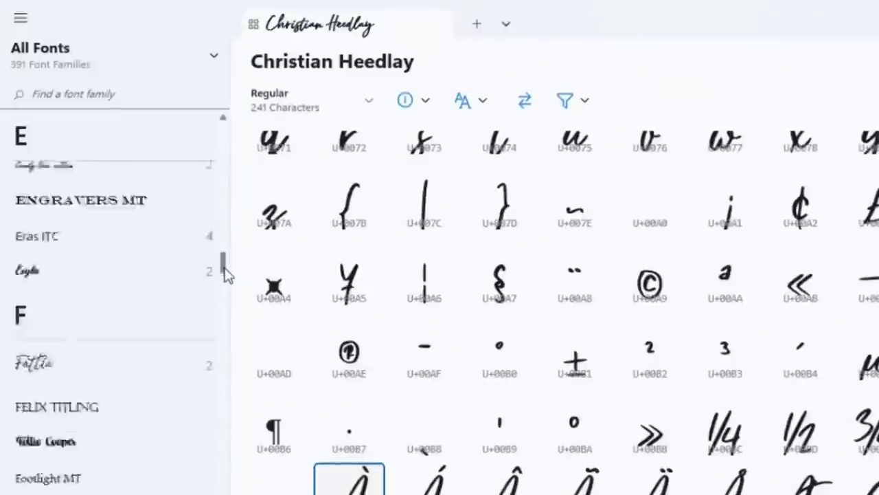
click(65, 356)
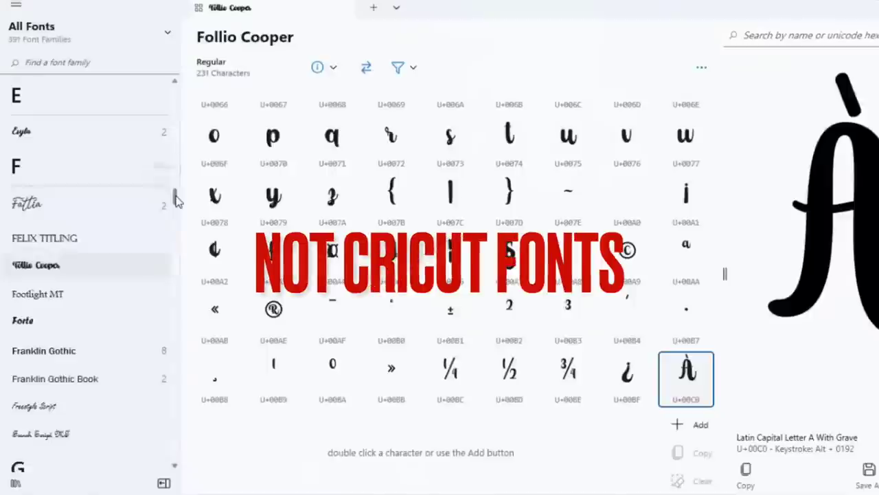
Find the hello honey font under H in the font list and display its characters
drag(175, 198, 174, 243)
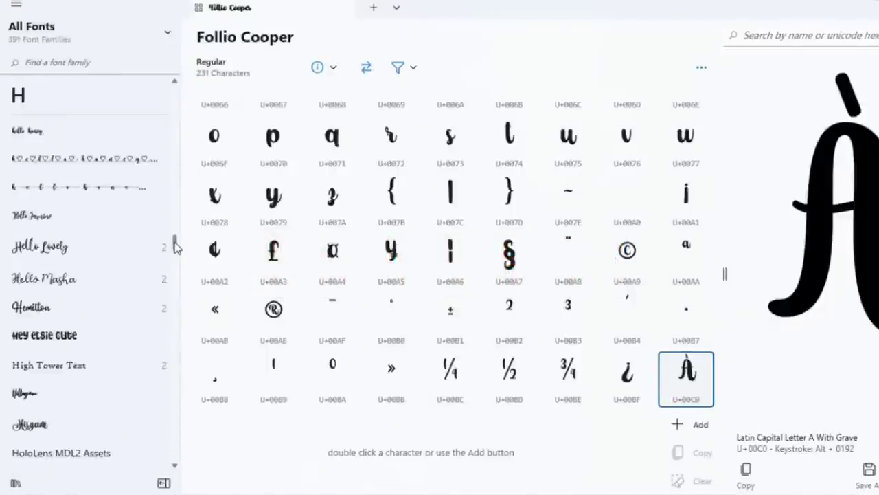
click(47, 135)
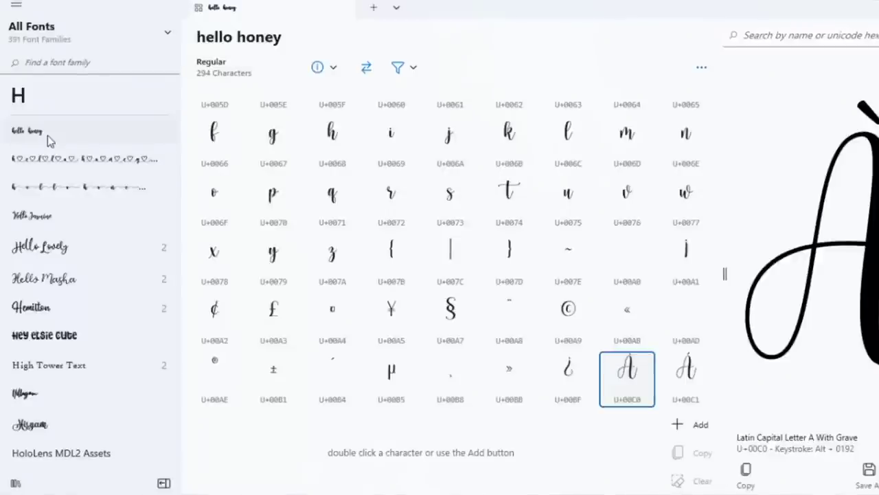
View the character set of the Hisyam font, and select the hello honey font again
click(29, 425)
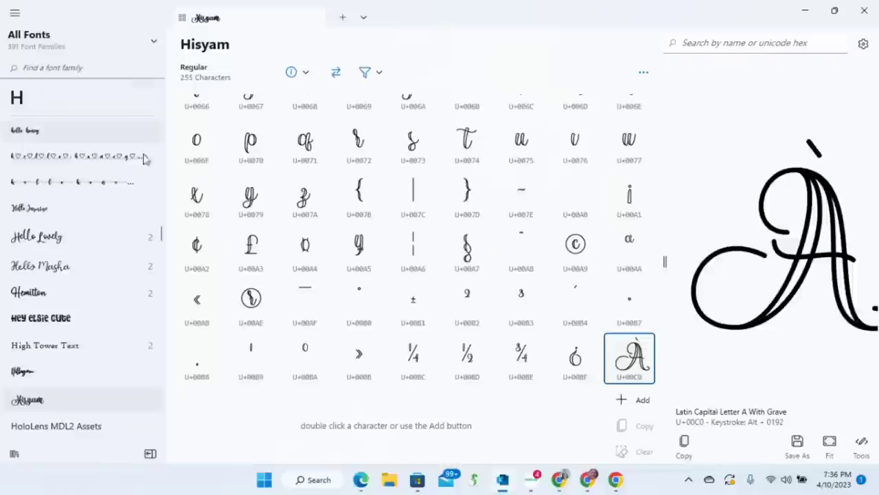
click(35, 139)
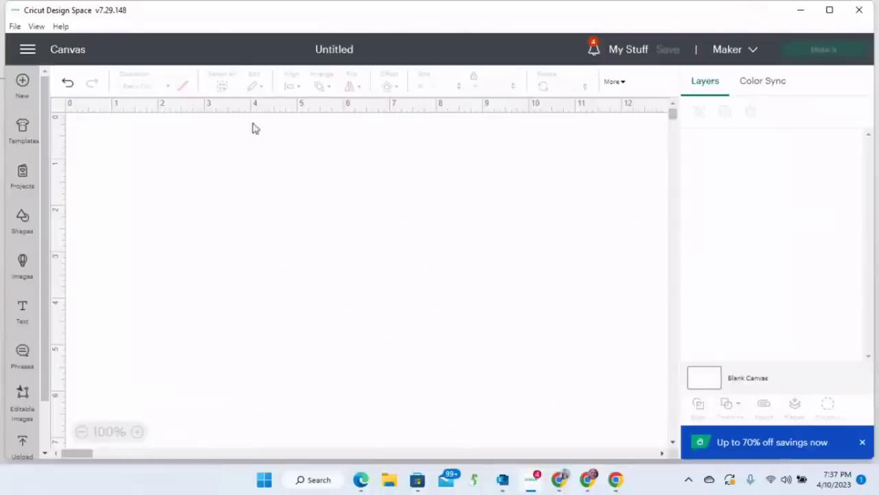
Switch to Cricut Design Space and add a text object reading "MOMMY" to the blank canvas
click(24, 305)
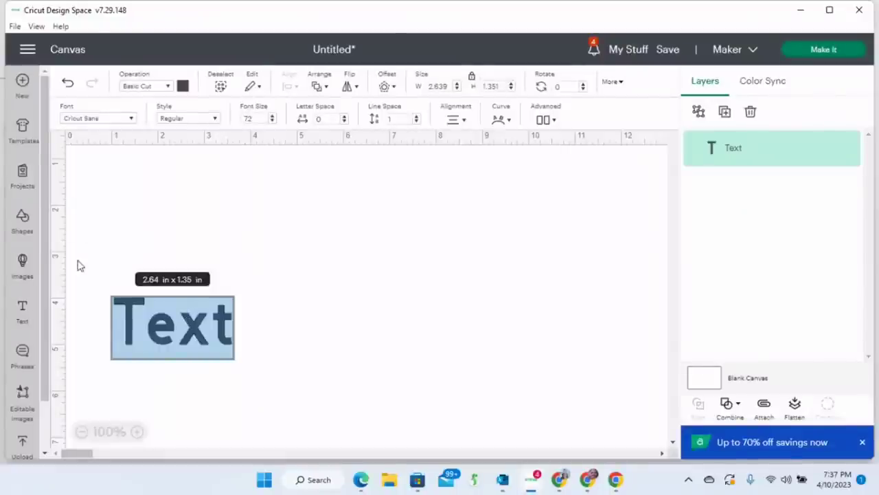
click(166, 330)
double_click(166, 330)
click(165, 329)
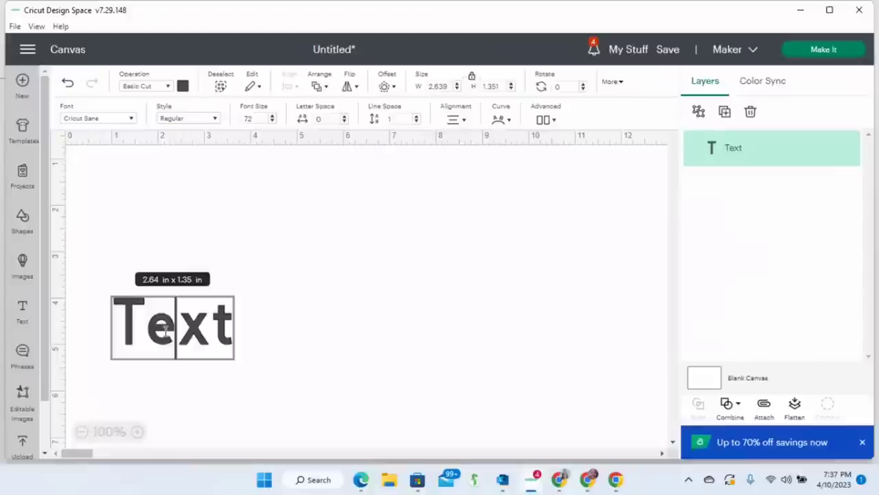
key(ctrl+a)
text(MOMMY)
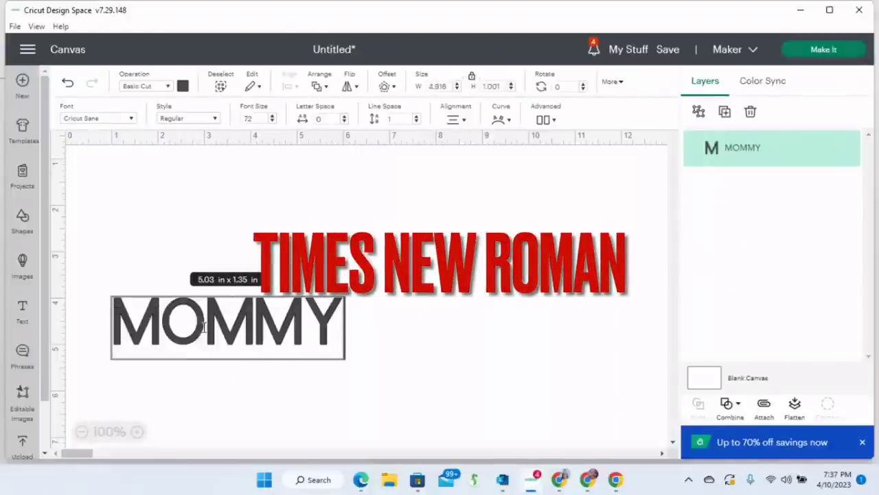
Find the system font Times New Roman by searching "TIMES", apply it to MOMMY and set the style to Bold
click(133, 119)
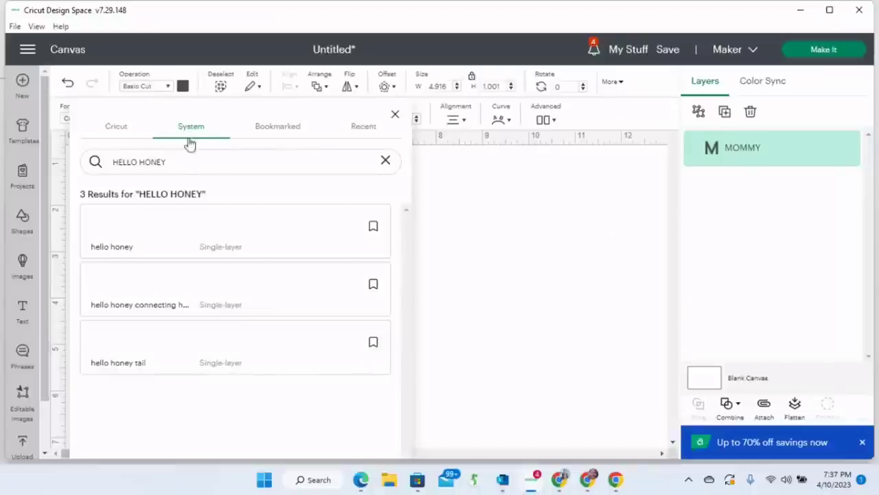
triple_click(185, 161)
text(TIMES)
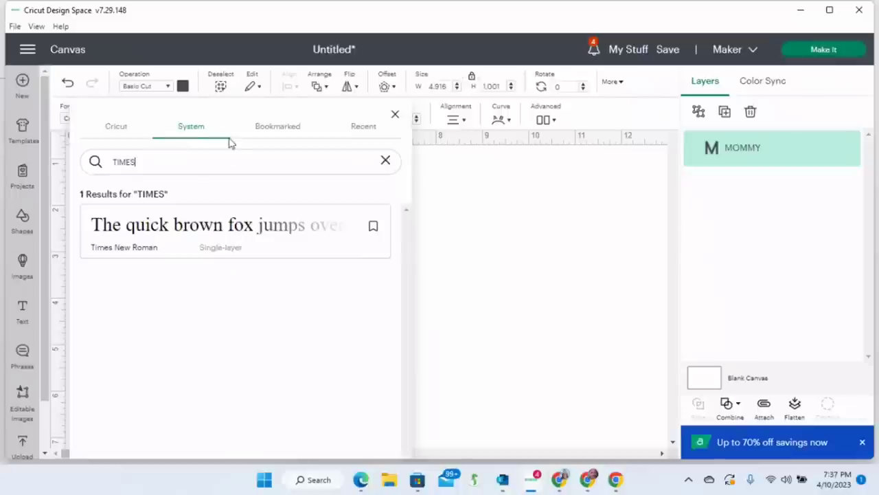
click(251, 230)
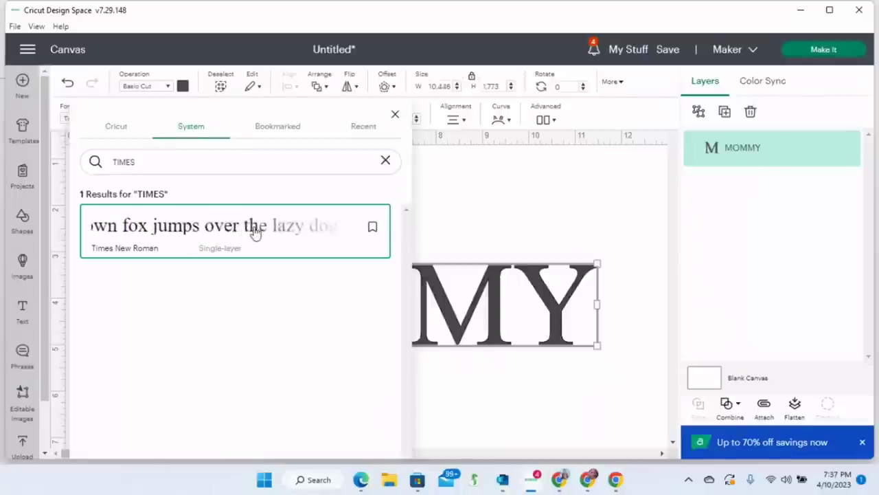
click(490, 228)
click(419, 310)
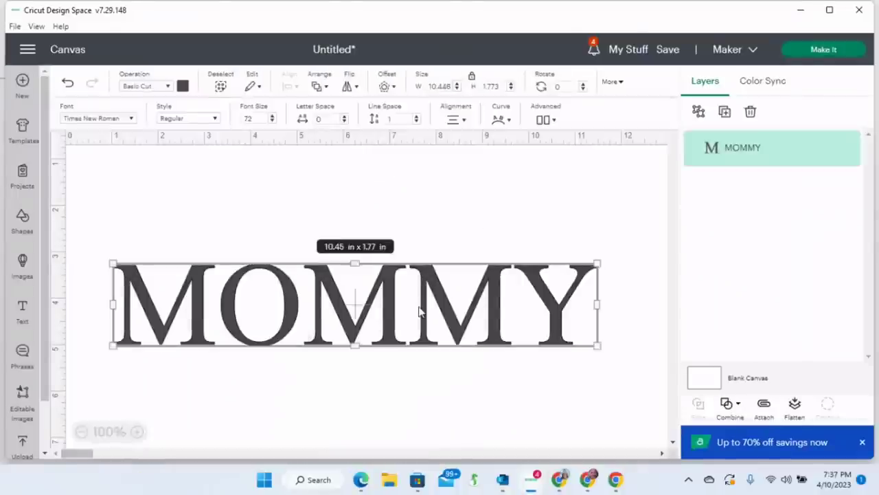
click(213, 120)
click(206, 172)
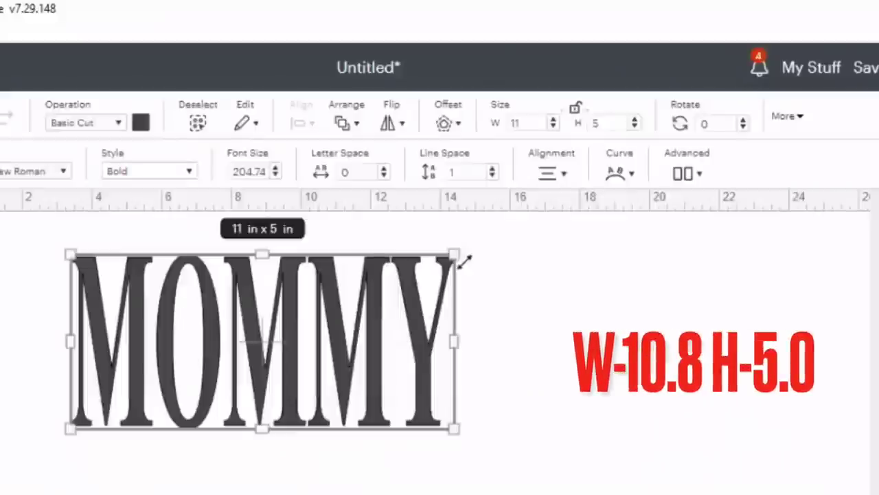
Set the width of the MOMMY text to 10.8 in, independently of its height
double_click(533, 123)
text(10.8)
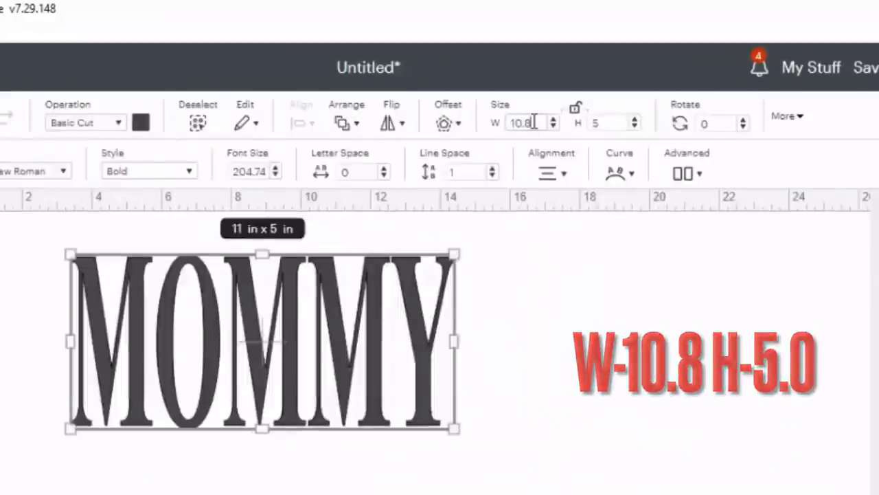
key(Return)
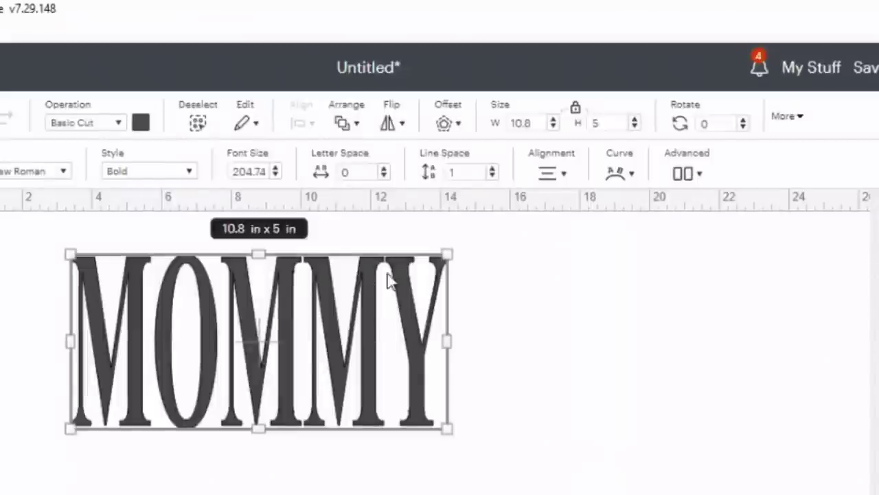
Increase the letter spacing of the MOMMY text to 0.6 and deselect it
click(384, 169)
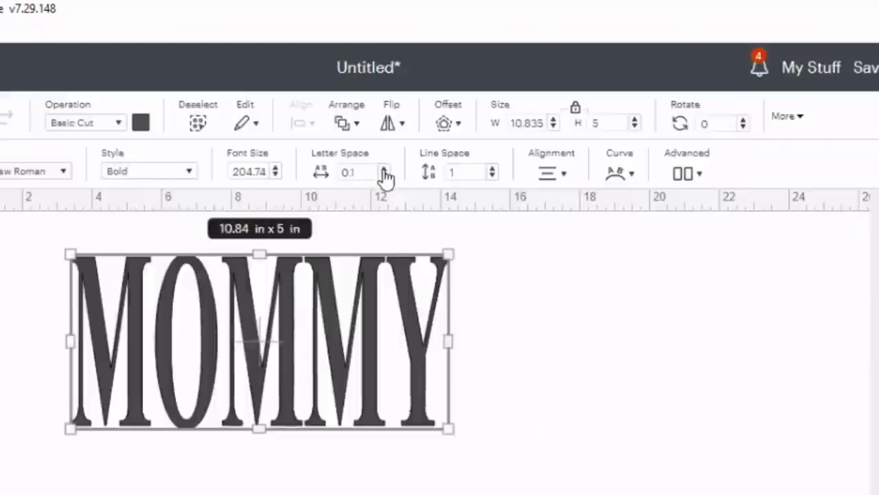
click(384, 169)
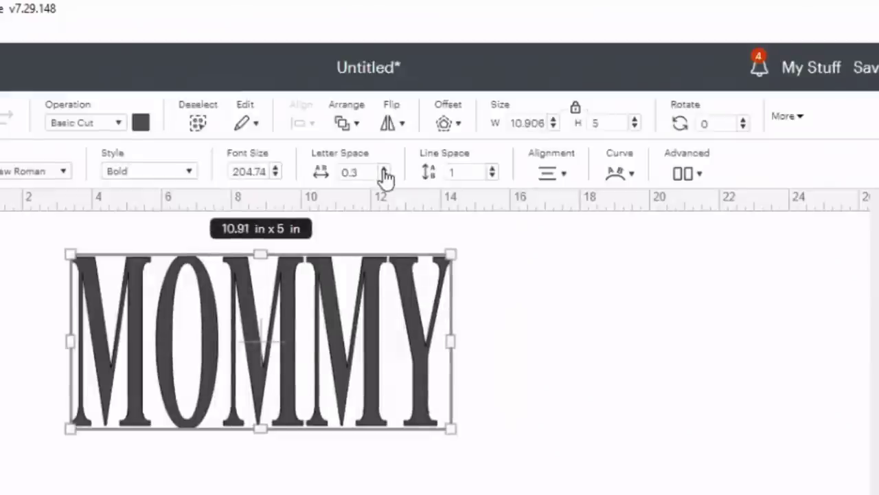
click(384, 169)
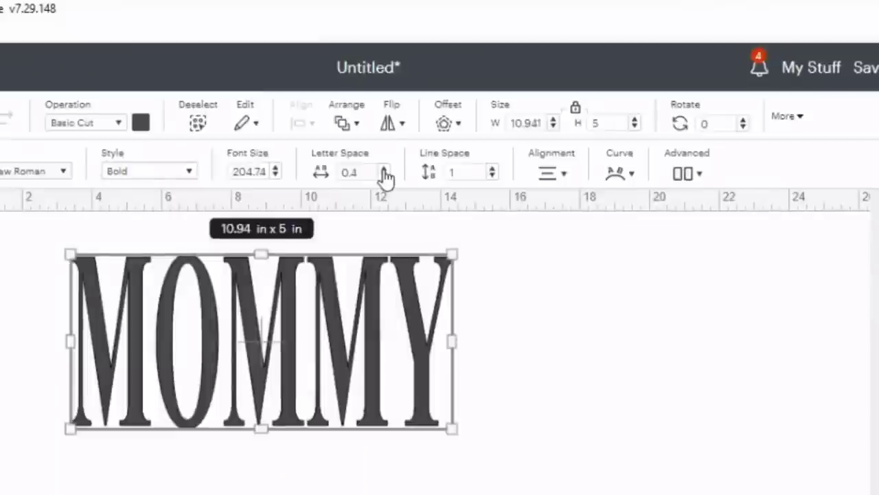
click(384, 169)
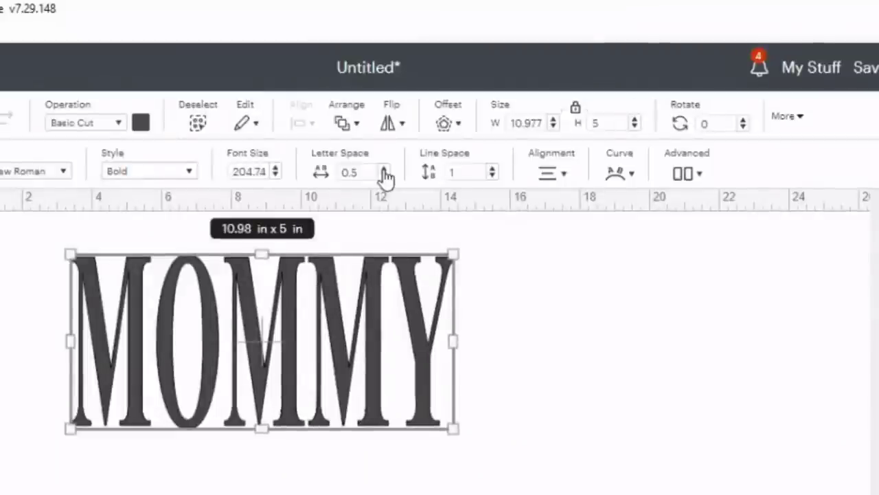
click(384, 169)
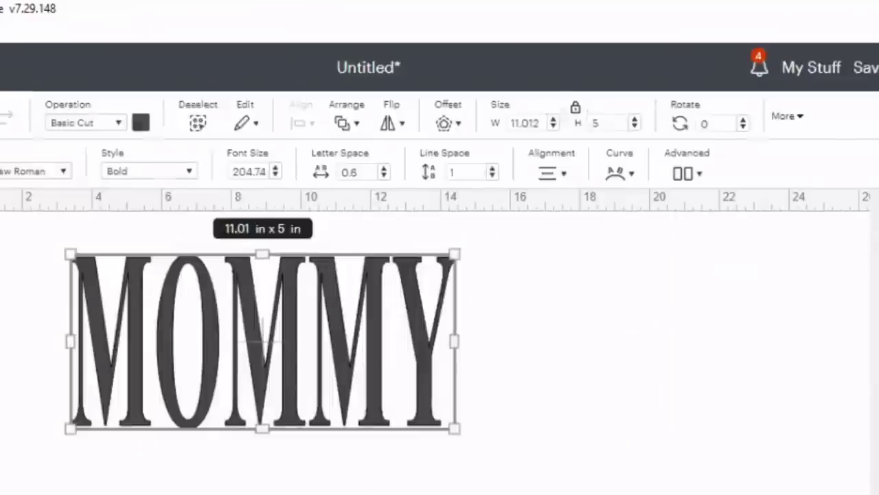
click(355, 453)
click(309, 347)
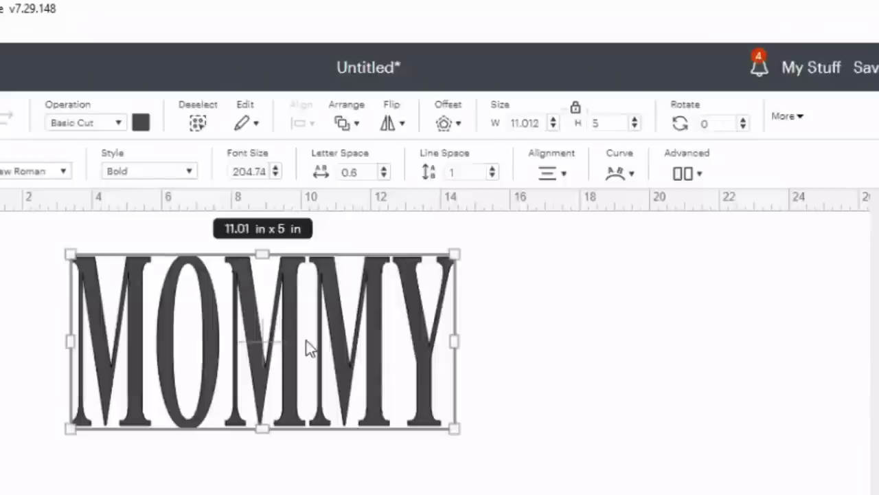
click(206, 453)
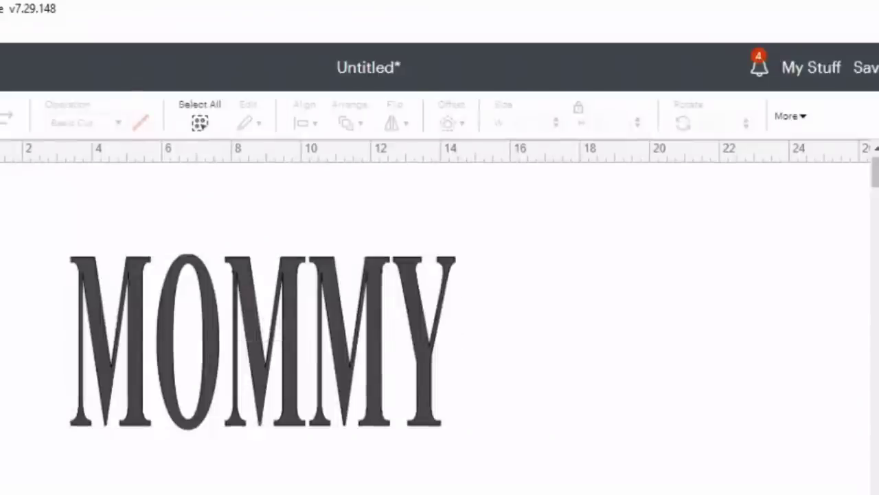
Add a new text object and place it just to the right of the word MOMMY
click(0, 406)
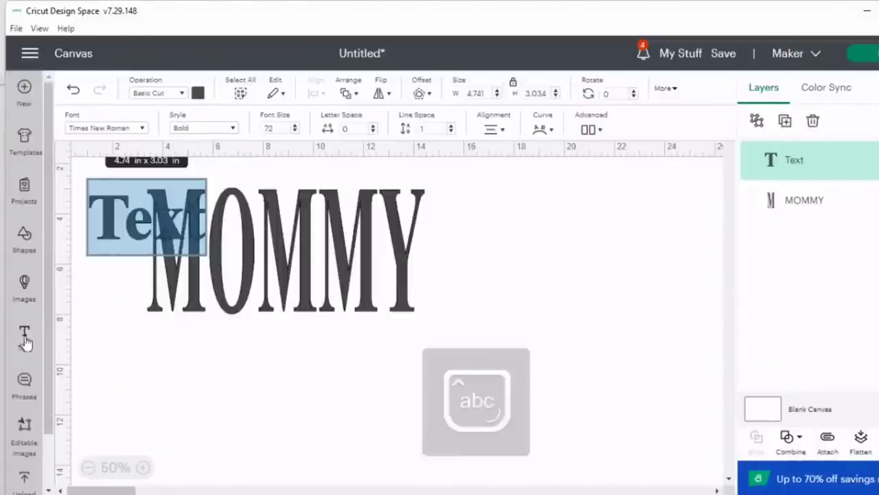
click(182, 259)
drag(149, 222, 487, 284)
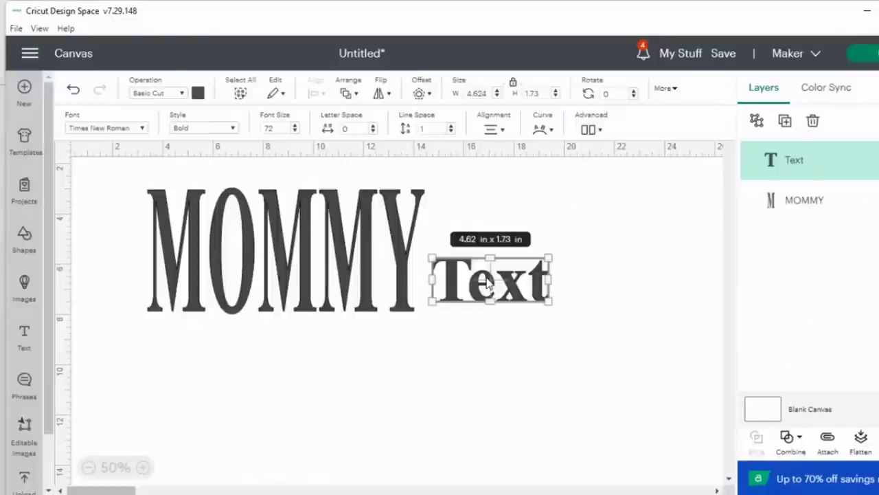
Replace the placeholder text with the three first names, written without spaces, and move it below MOMMY
double_click(506, 291)
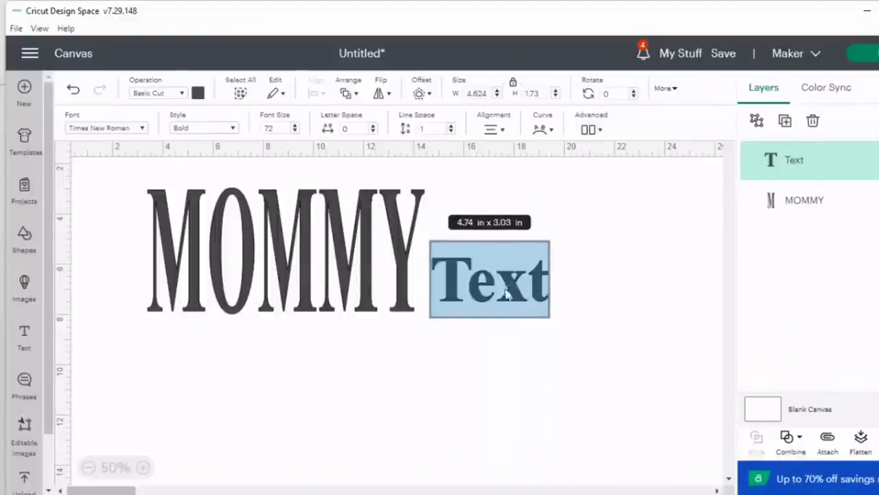
text(Myles)
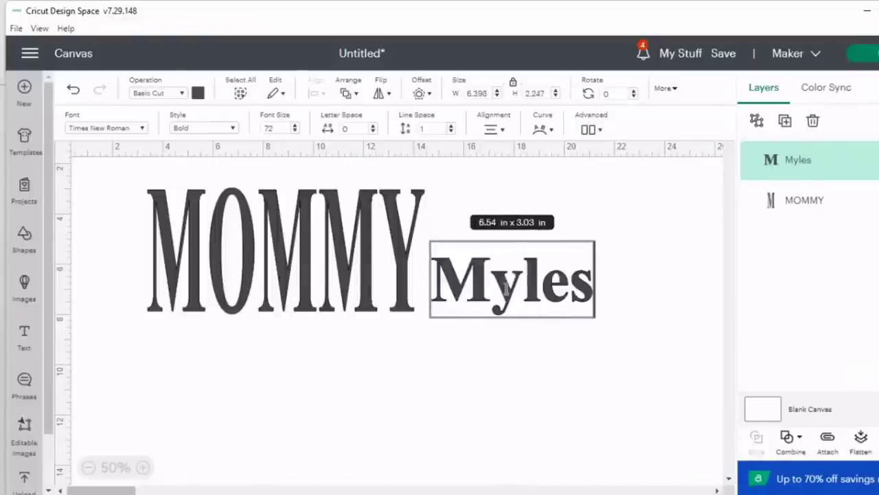
text(Madiso)
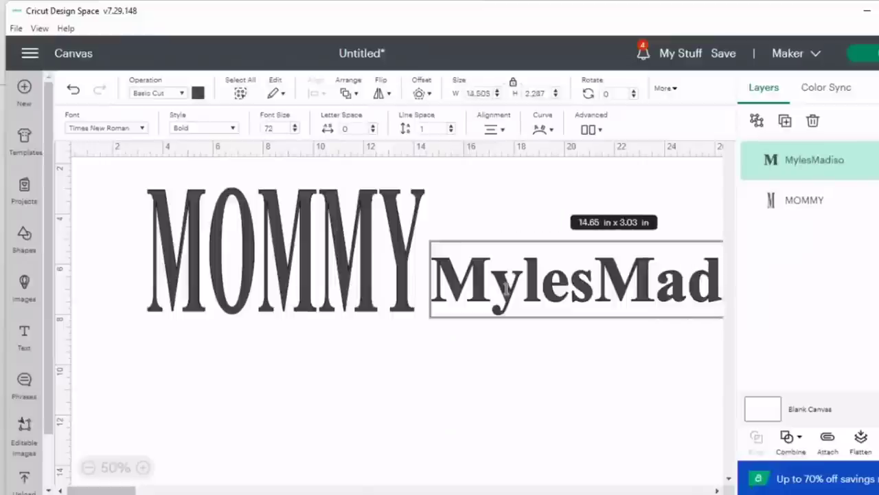
text(nMorgan)
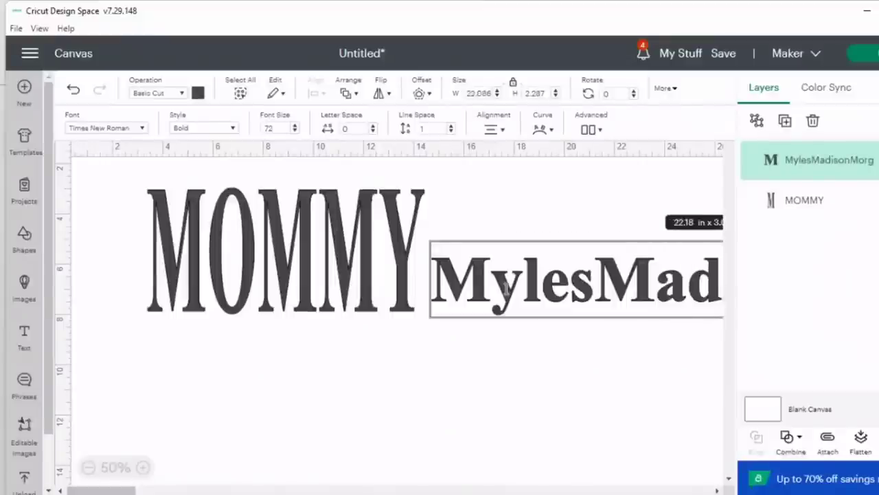
click(523, 358)
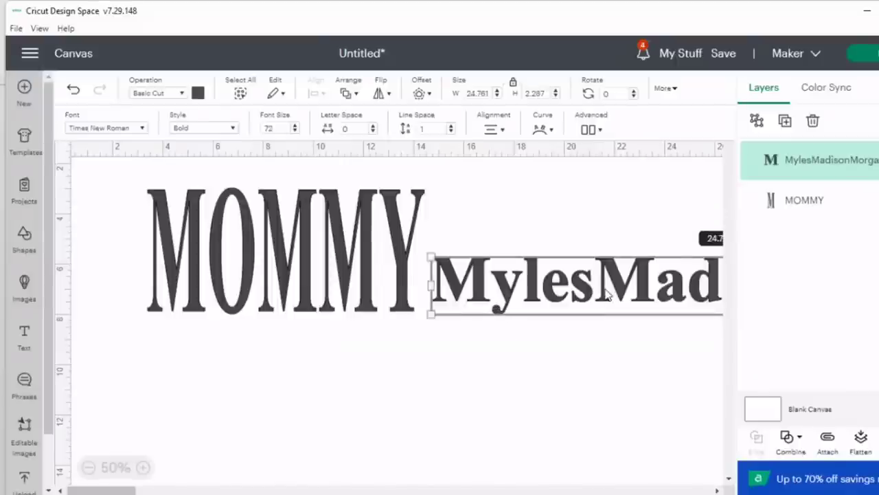
drag(601, 283, 254, 375)
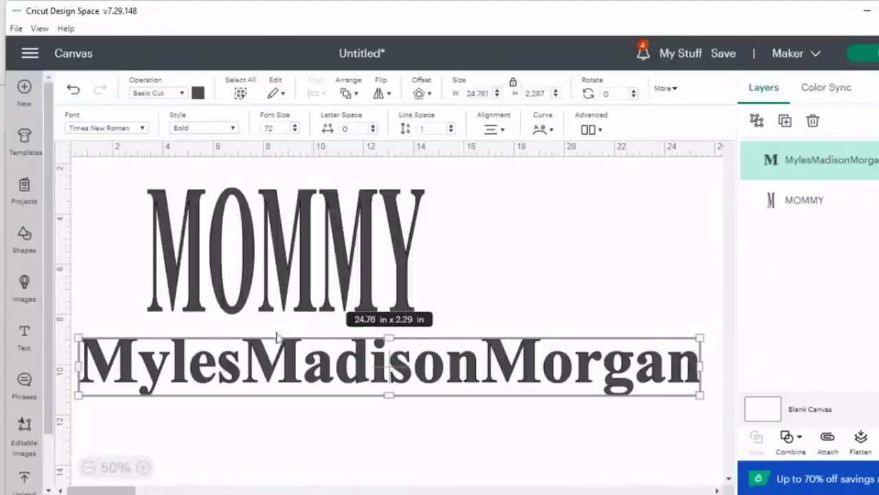
Search the system fonts for "hello honey" and apply the hello honey font to the names text
click(142, 127)
text(TIMES)
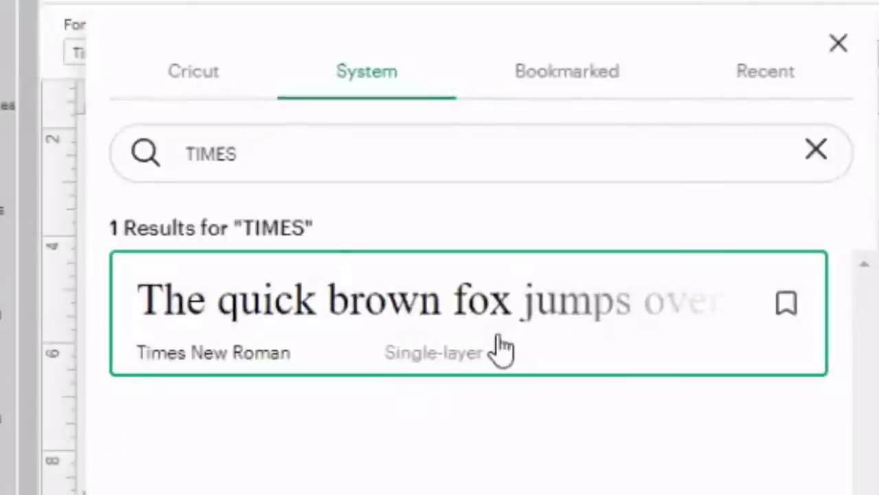
double_click(302, 153)
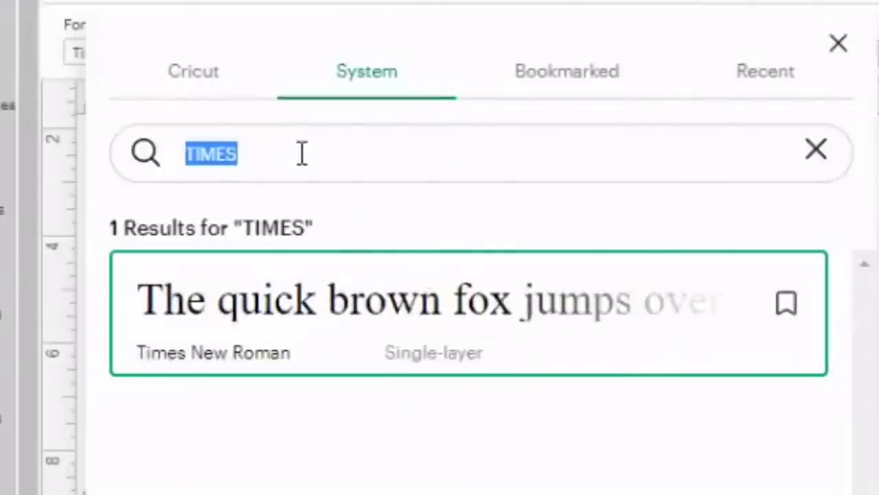
text(hello honey)
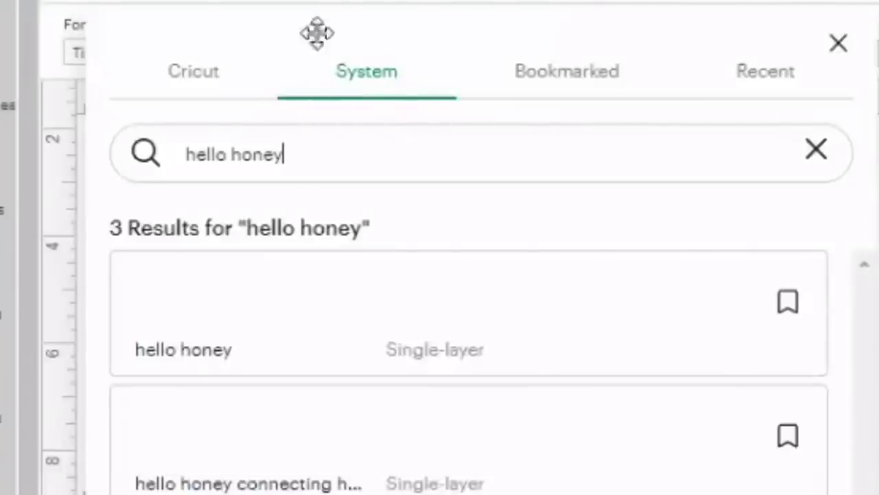
click(357, 359)
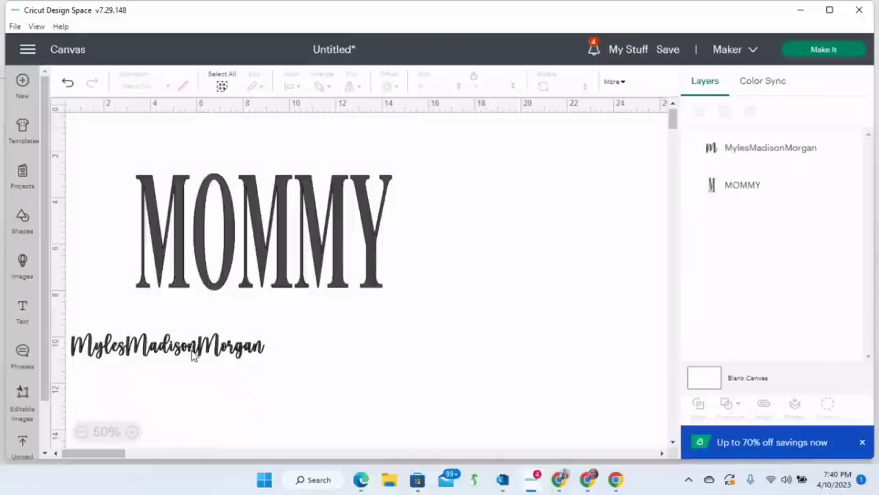
Move the names text so it sits roughly centred beneath the word MOMMY
click(193, 354)
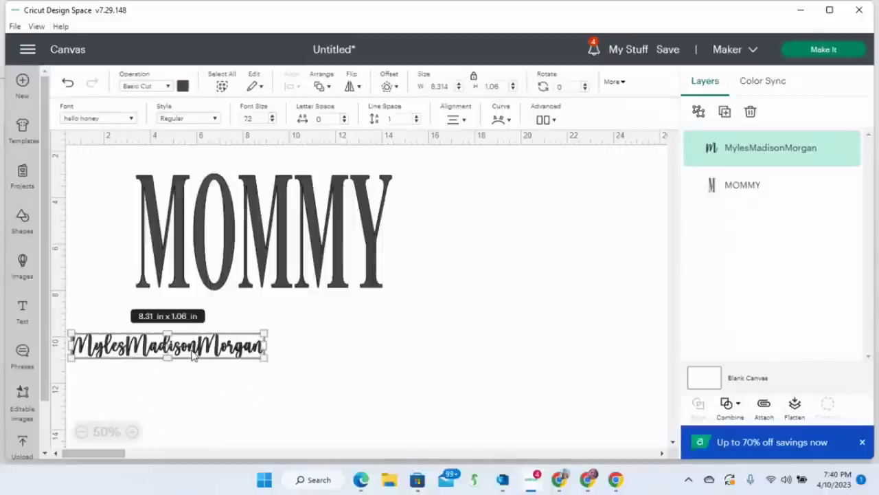
drag(193, 353, 315, 356)
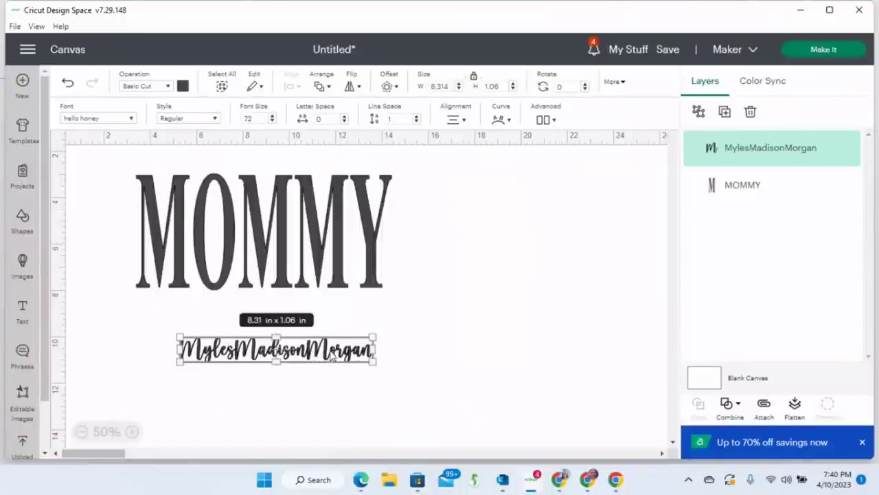
double_click(328, 348)
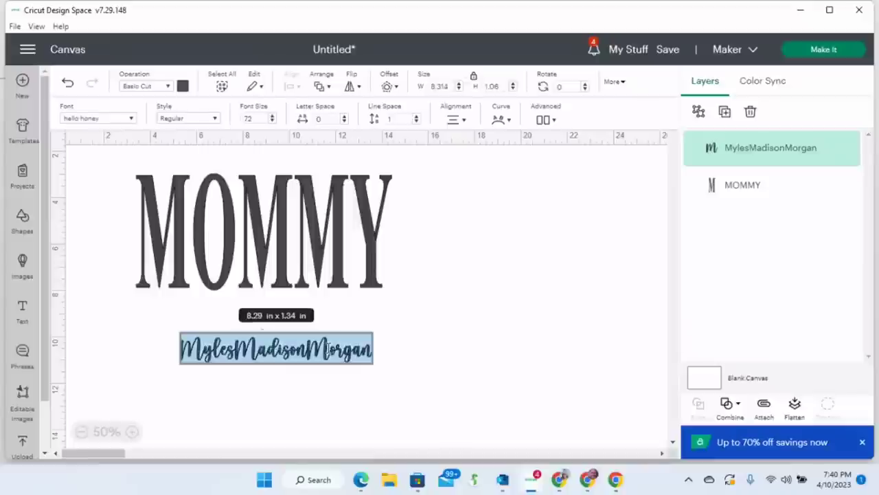
click(336, 389)
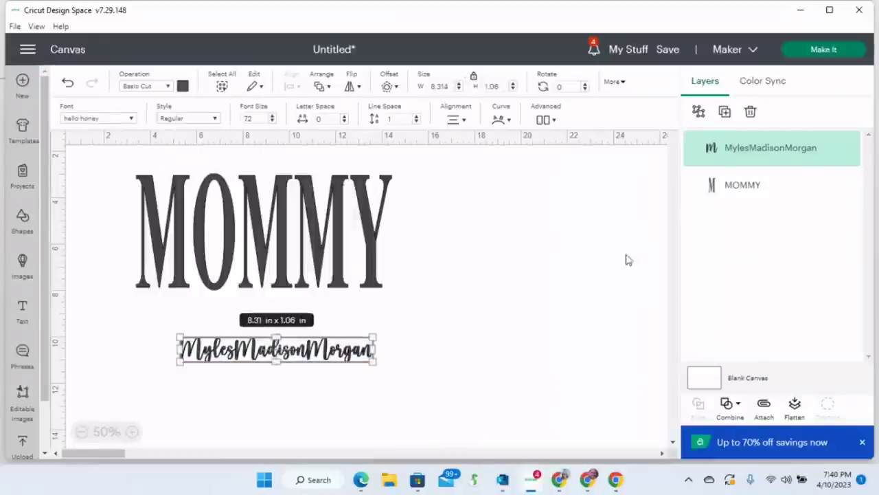
Duplicate the names text and park the copy well clear of the design, at the far right edge of the visible canvas
click(724, 113)
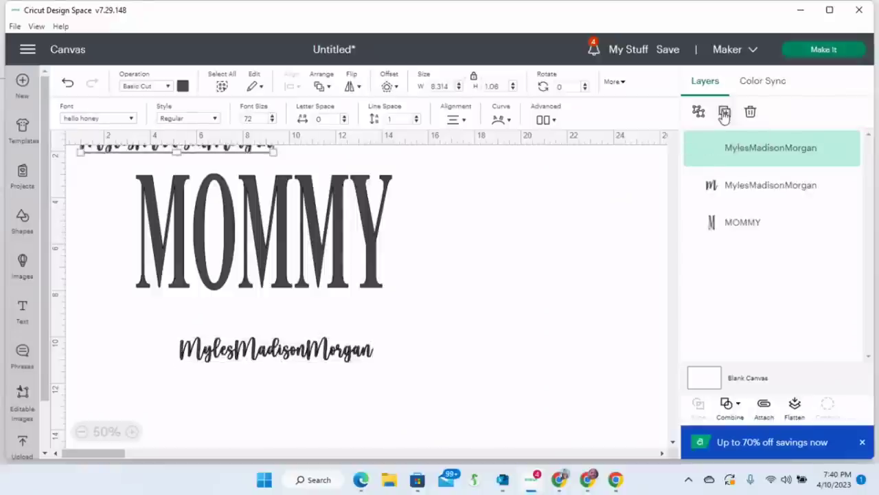
click(251, 169)
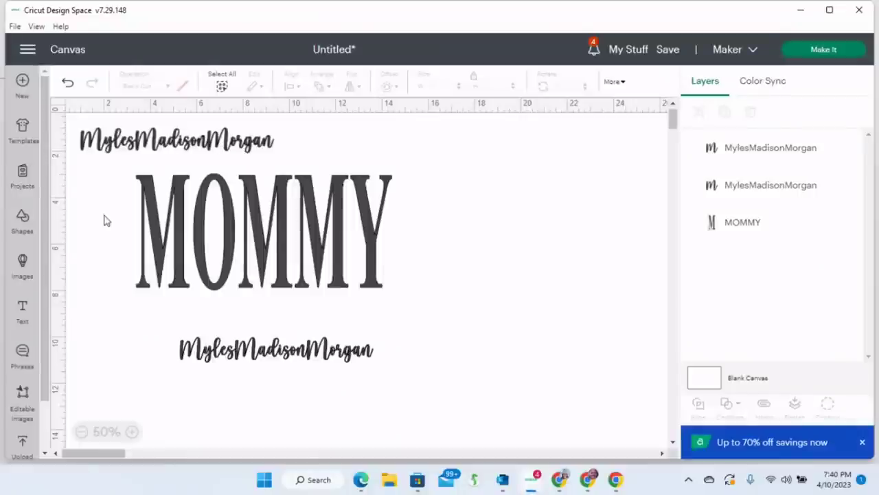
drag(129, 142, 241, 165)
click(133, 183)
click(138, 153)
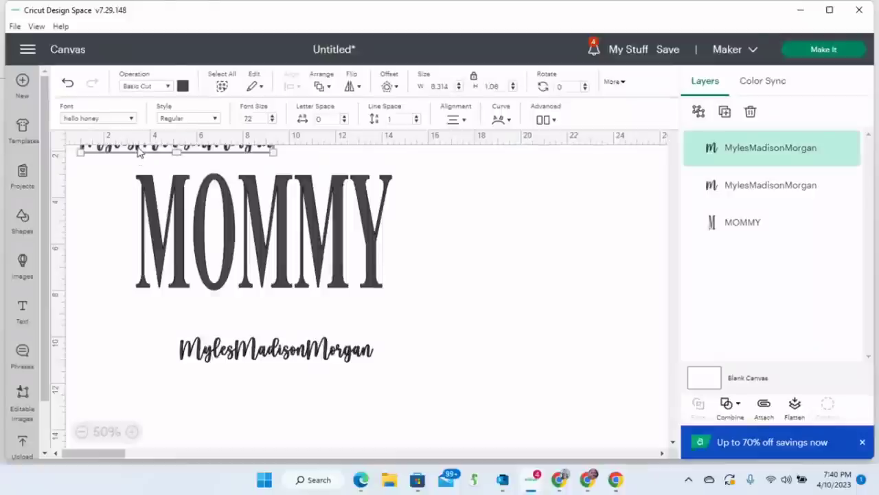
drag(137, 153, 667, 222)
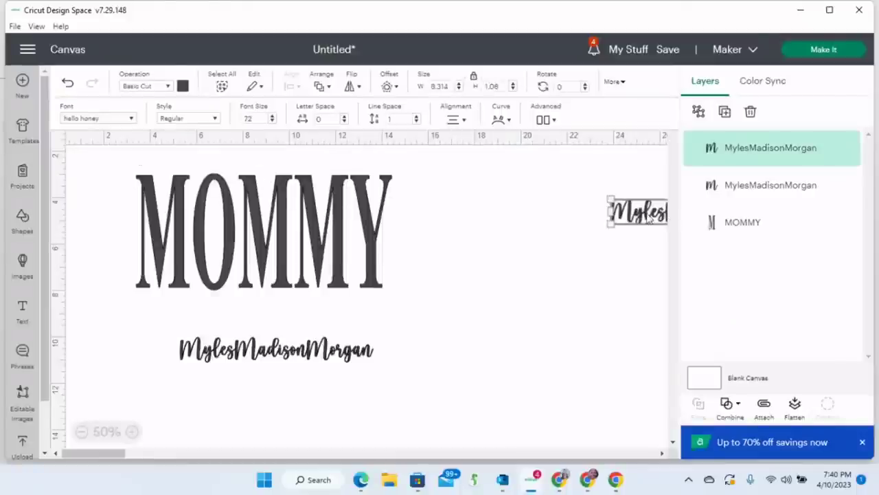
click(571, 261)
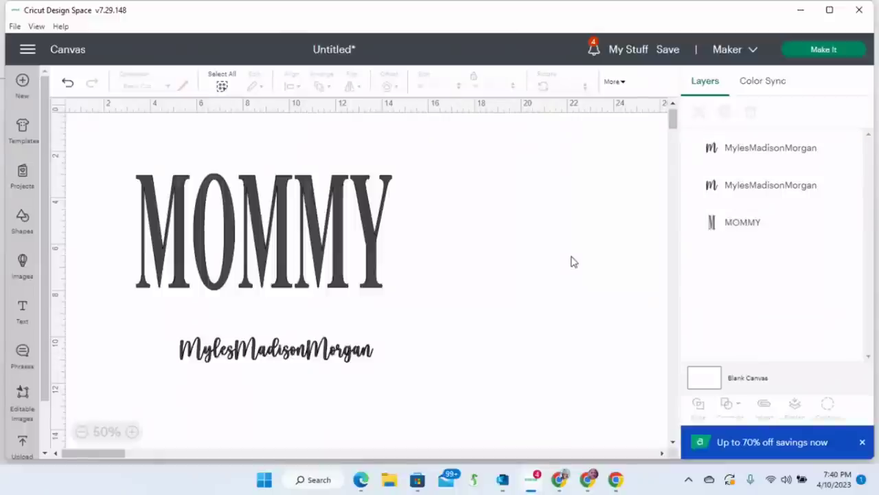
Enlarge the original names text to about 13.98 in wide and place it just below MOMMY
click(270, 354)
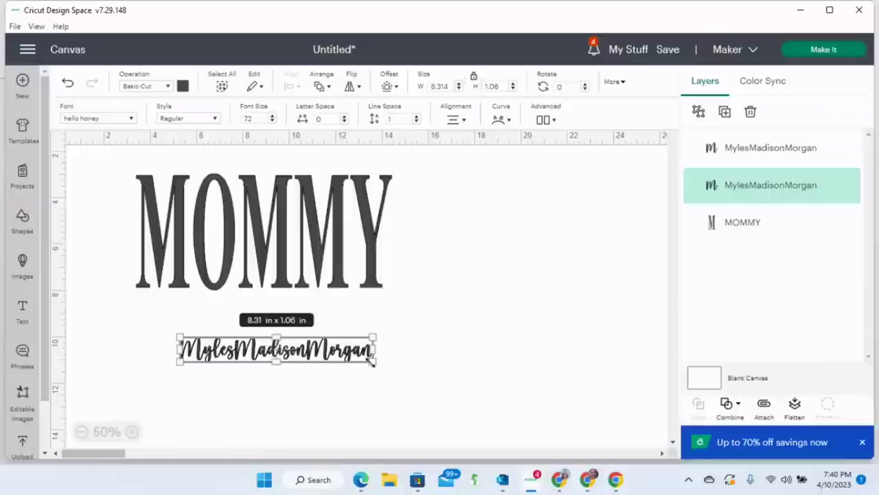
drag(372, 362, 504, 375)
drag(435, 366, 432, 342)
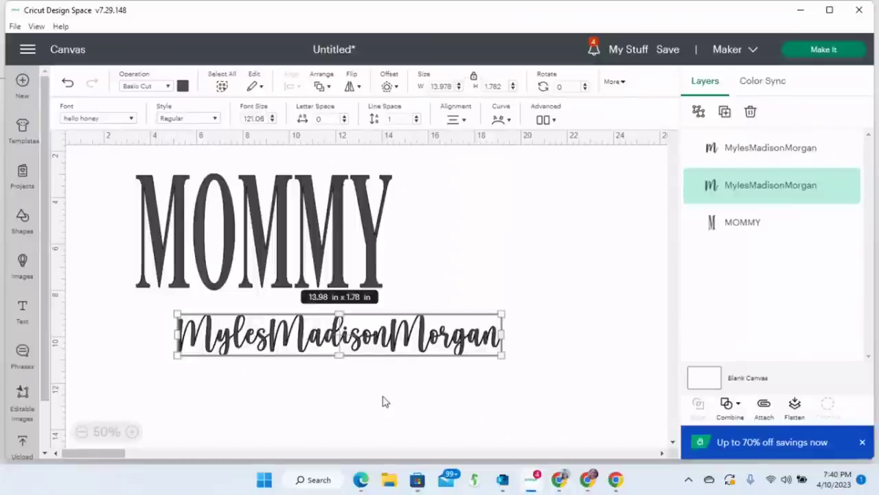
Switch to Character Map and copy the hello honey glyph of the letter s with a heart tail, U+E019
click(502, 481)
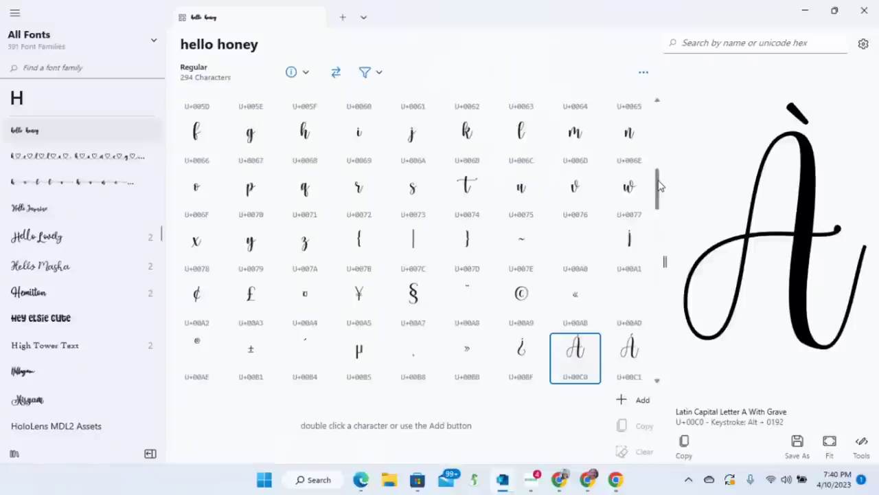
drag(659, 186, 657, 299)
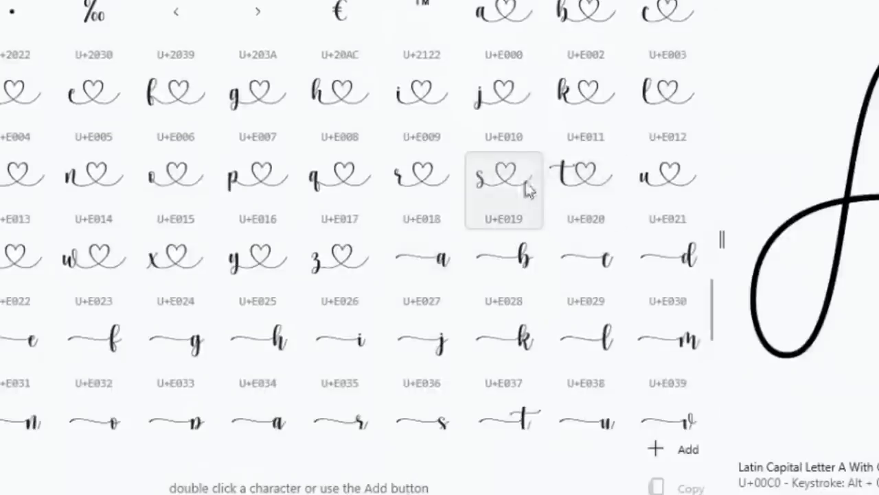
click(499, 185)
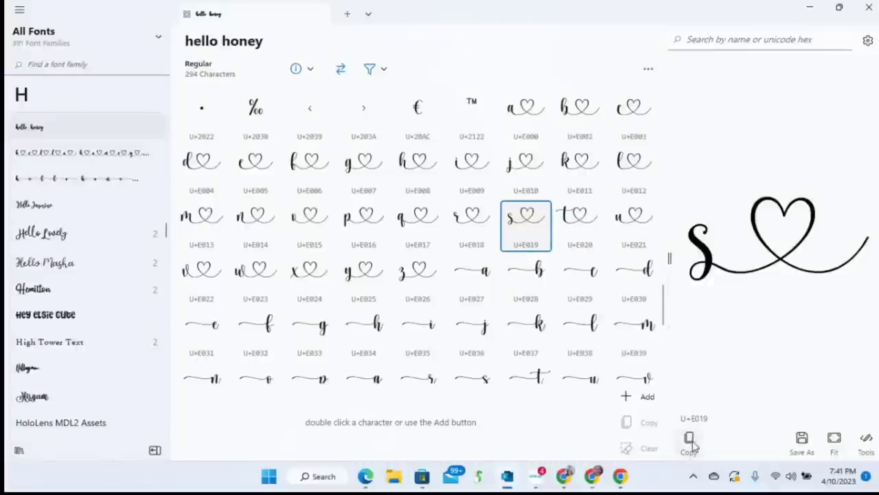
click(690, 441)
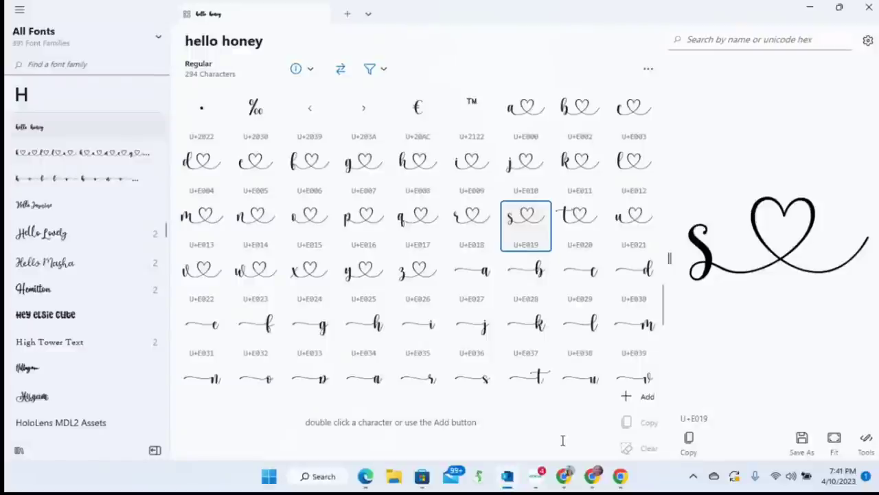
Back in Cricut Design Space, replace the final s of the first name in the enlarged text with the copied heart-tailed glyph
click(540, 479)
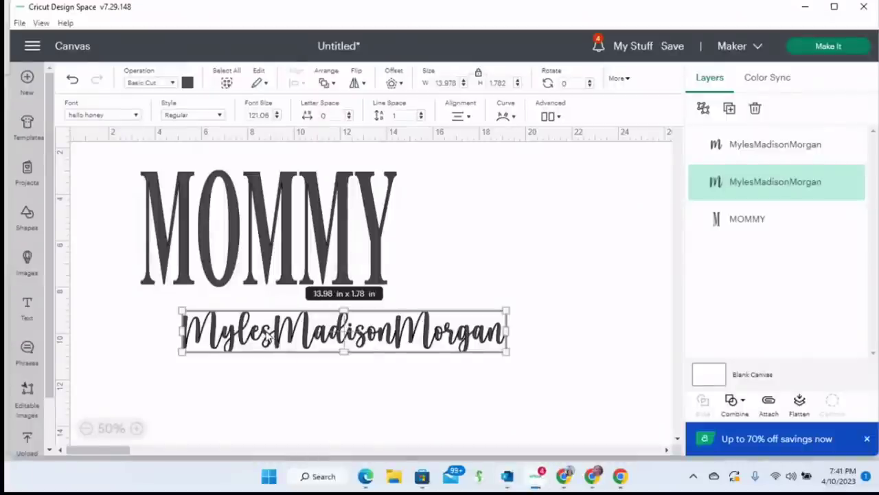
double_click(272, 337)
click(272, 335)
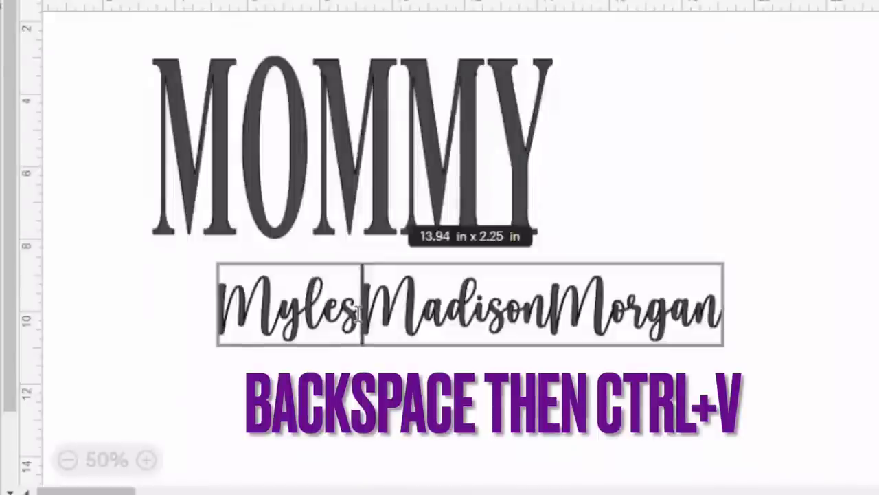
key(BackSpace)
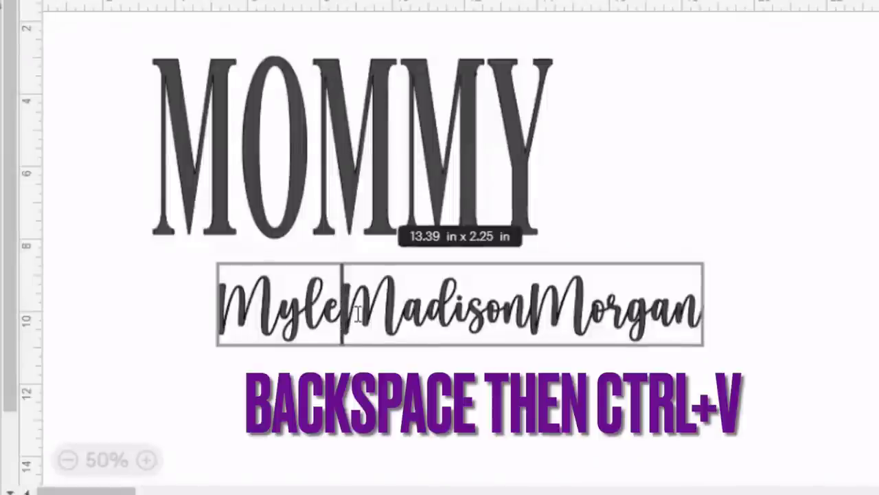
key(ctrl+v)
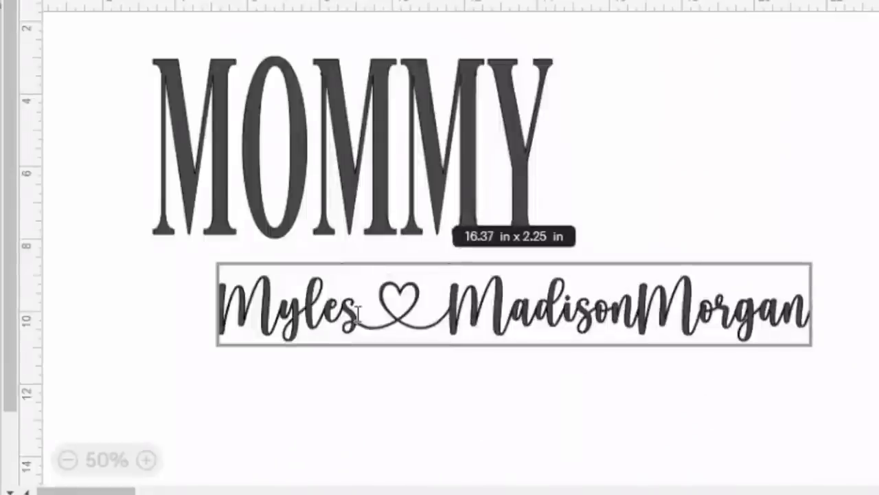
click(453, 441)
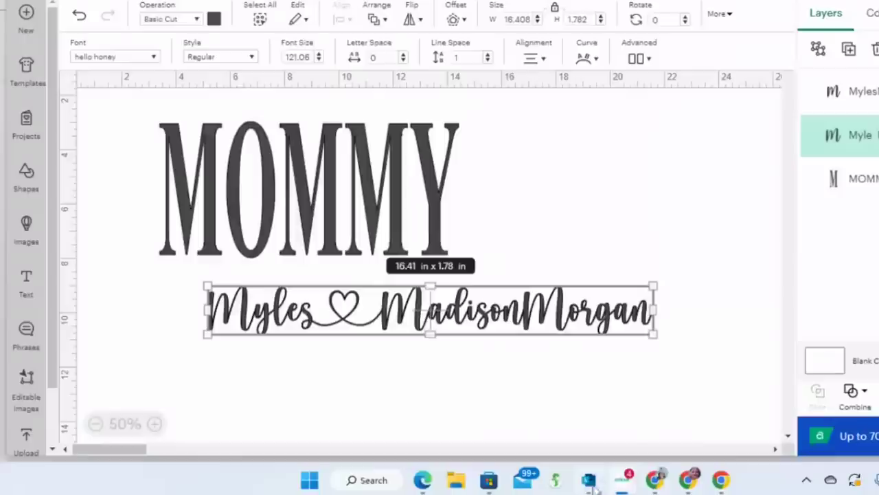
Switch to Character Map and copy the hello honey glyph of the letter n with a heart tail, U+E014
mouse_move(725, 492)
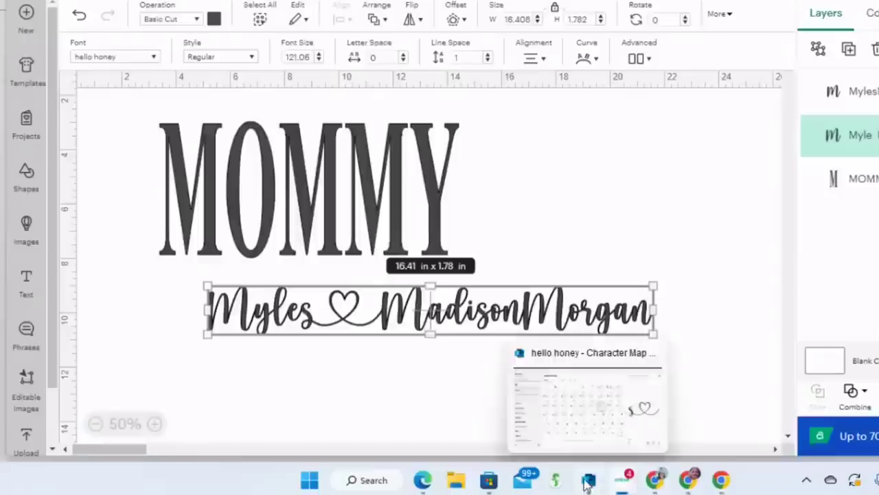
click(588, 483)
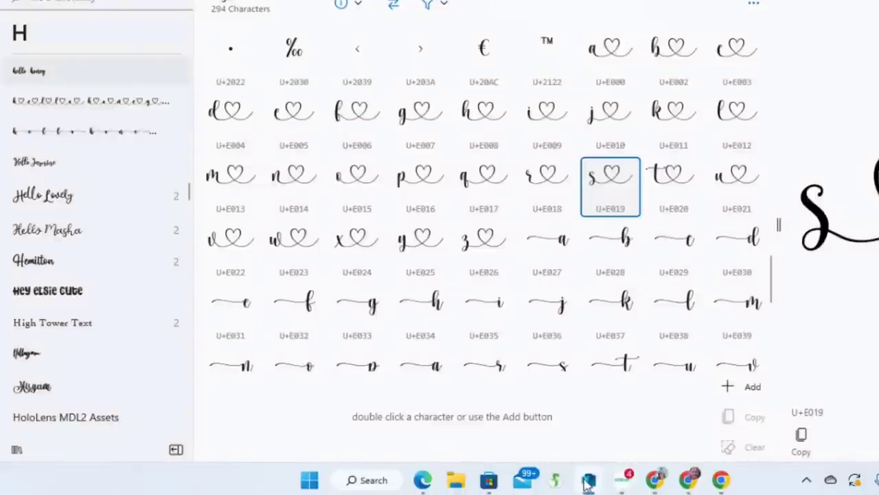
click(290, 176)
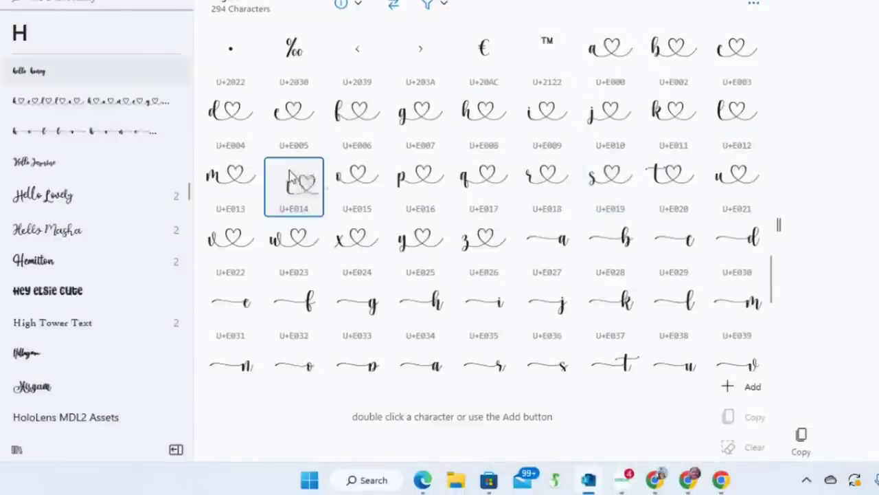
click(801, 437)
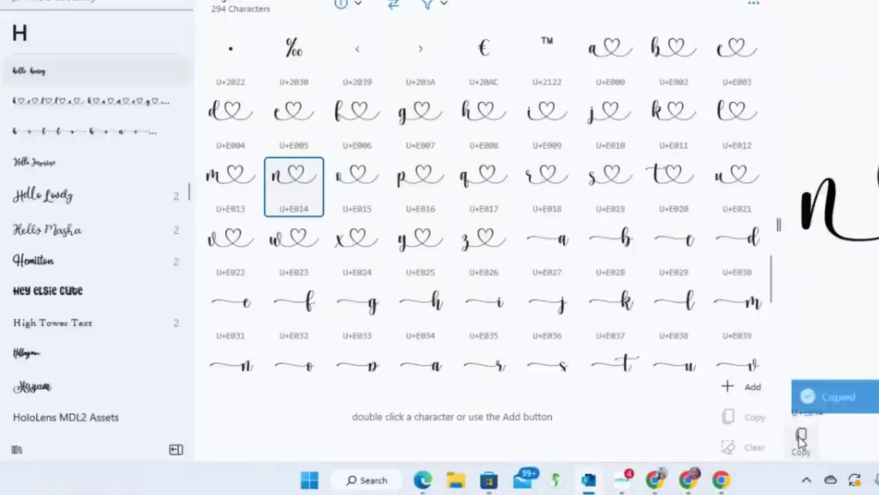
Back in Cricut Design Space, replace the final n of the second name with the copied heart-tailed glyph
click(626, 480)
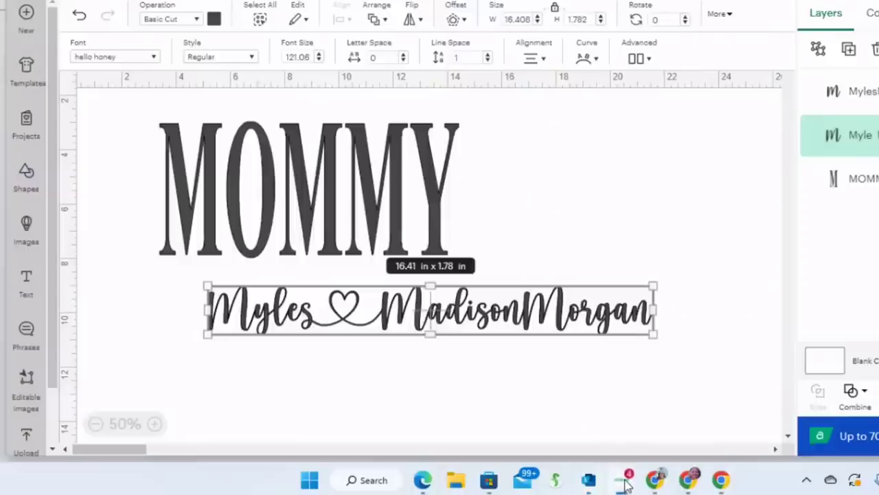
double_click(525, 327)
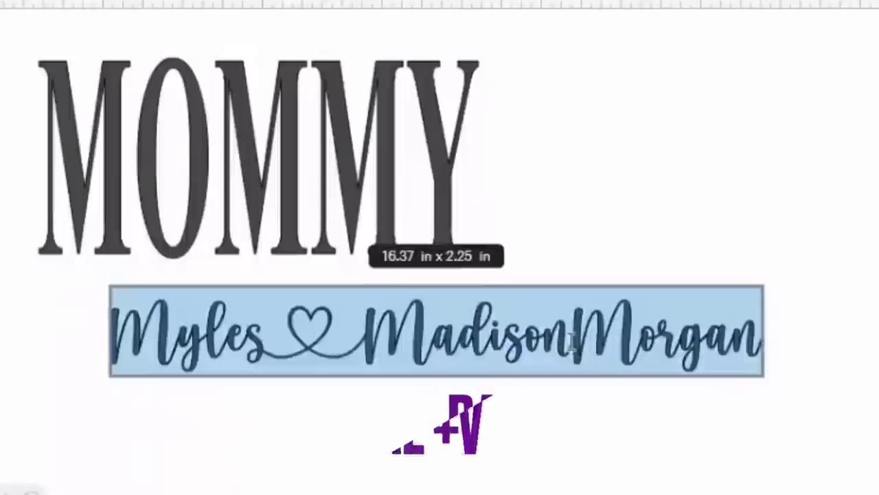
click(573, 341)
double_click(573, 342)
click(573, 341)
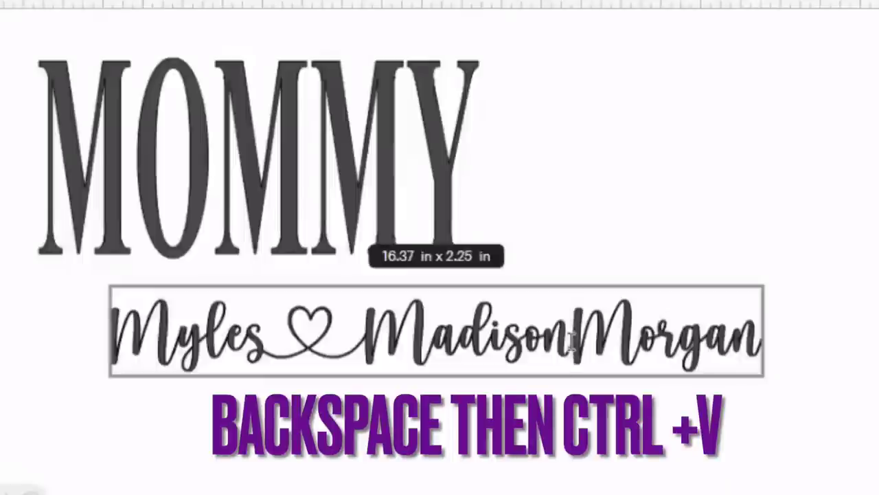
key(BackSpace)
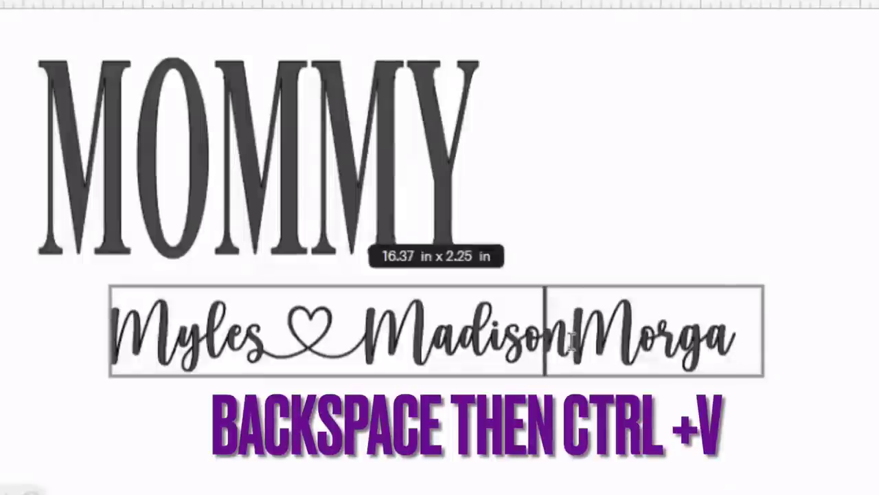
key(BackSpace)
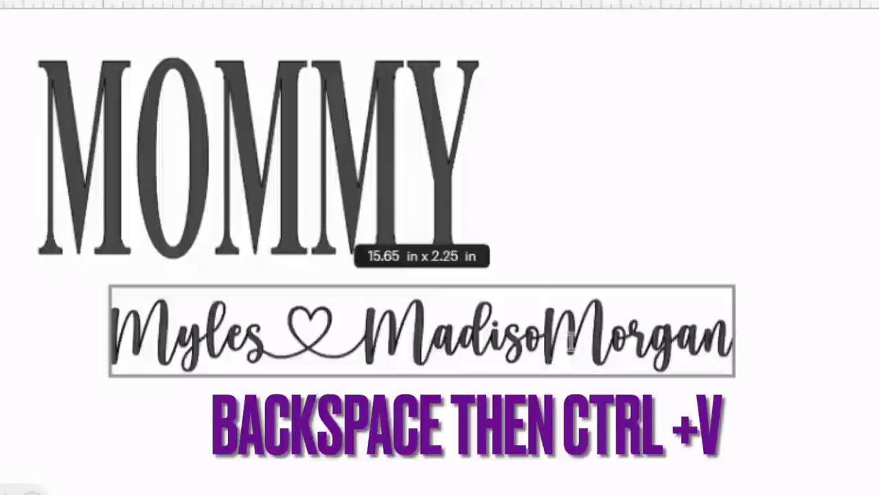
key(ctrl+v)
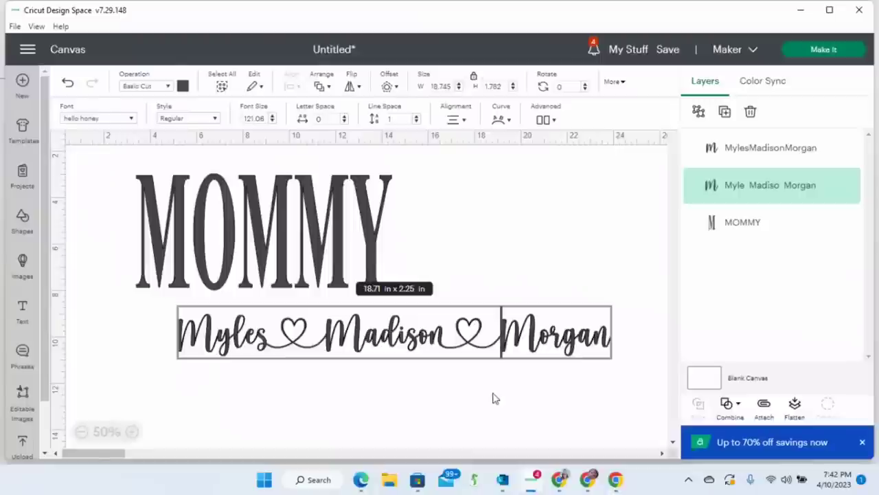
key(BackSpace)
key(ctrl+v)
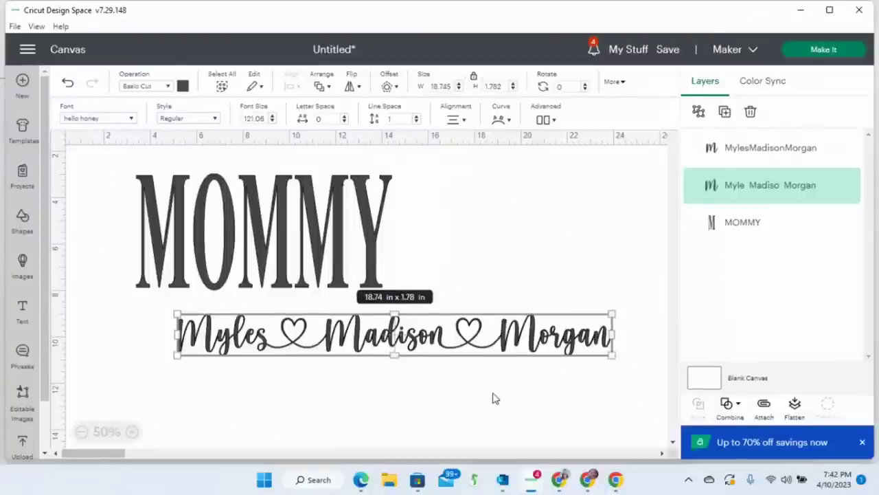
Attach the heart-linked names text and weld it into a single shape
click(764, 407)
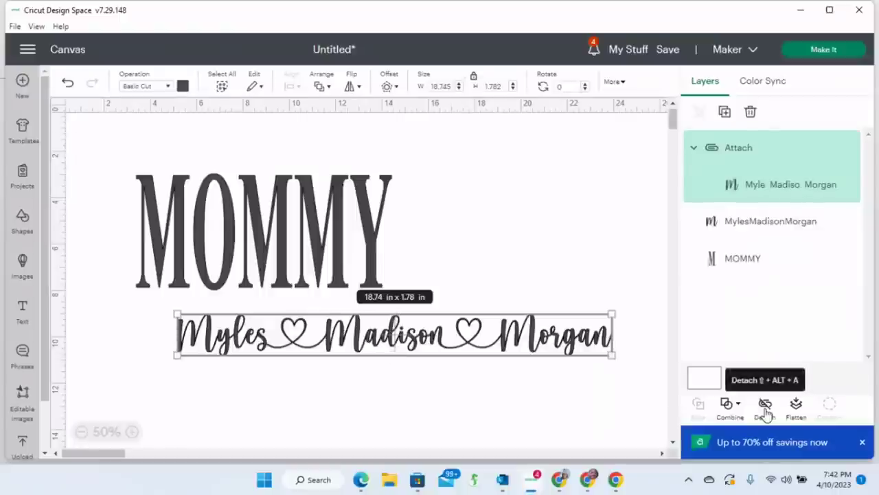
click(730, 407)
click(756, 259)
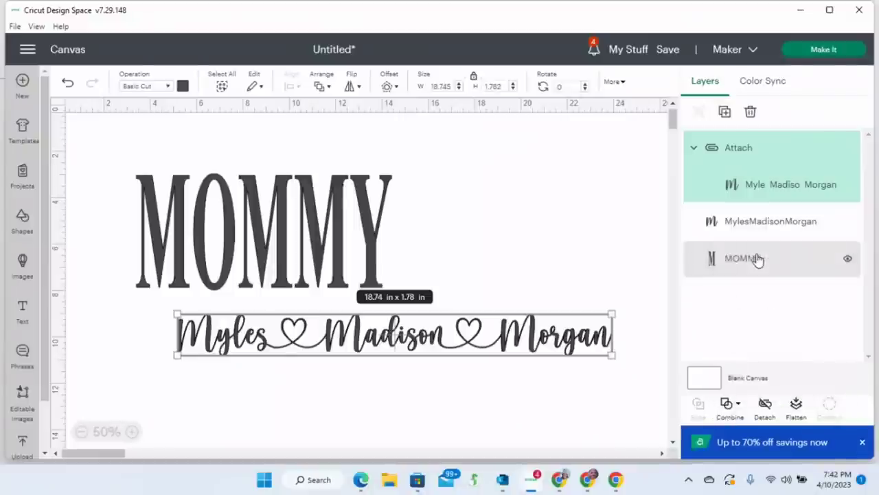
click(475, 336)
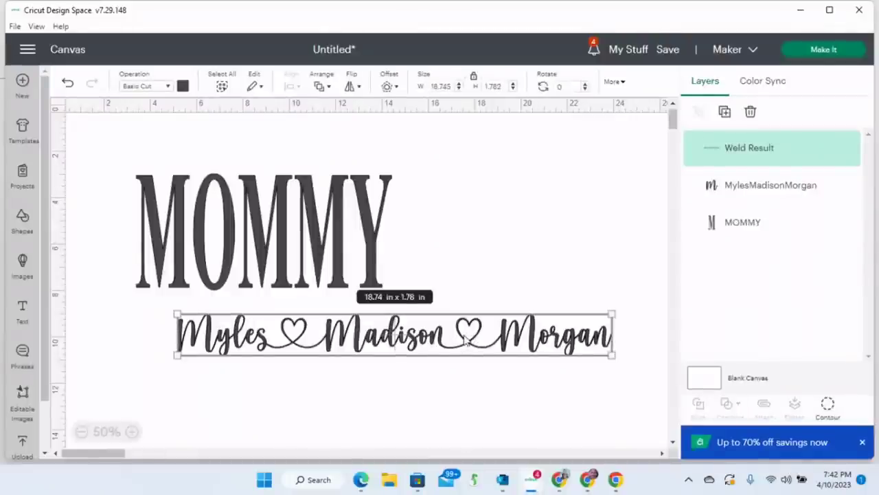
Place the welded names across the middle of MOMMY and scale them down to 11.4 in wide
drag(461, 349, 360, 238)
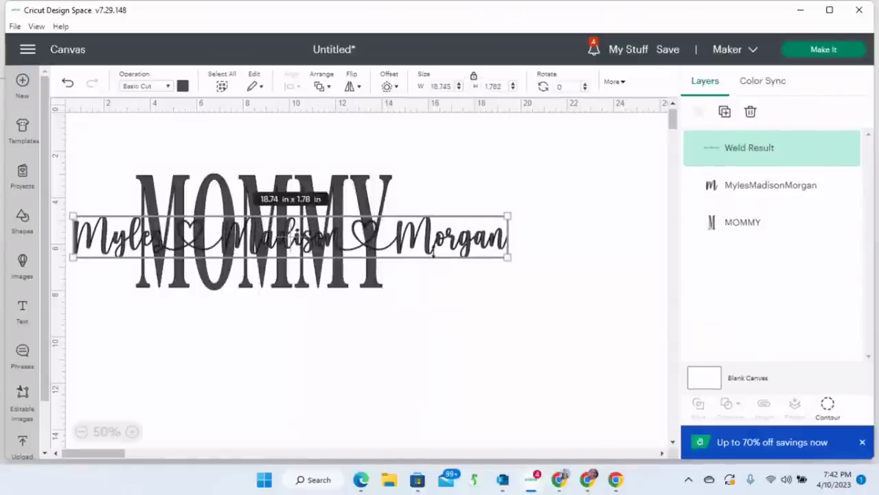
drag(509, 257, 358, 242)
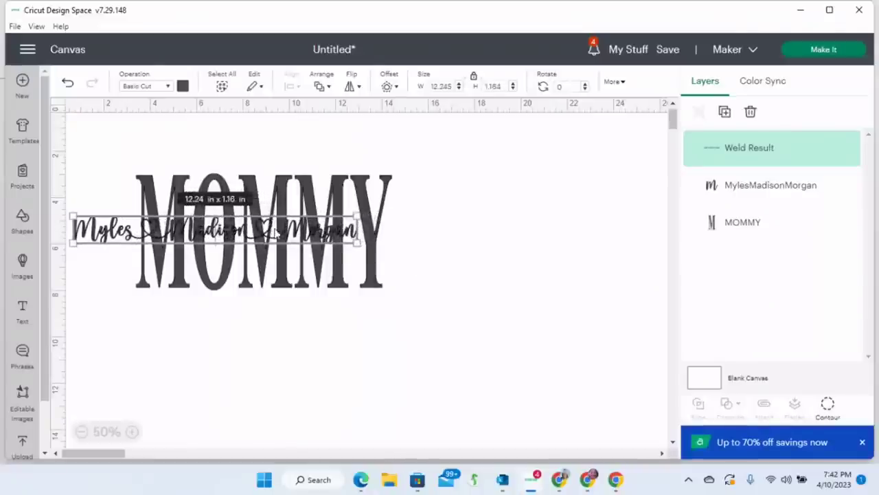
drag(272, 234, 313, 240)
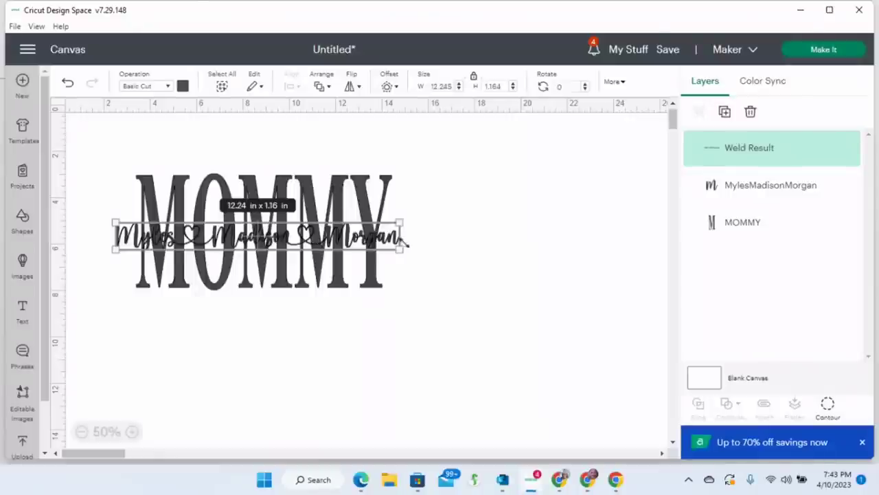
click(444, 85)
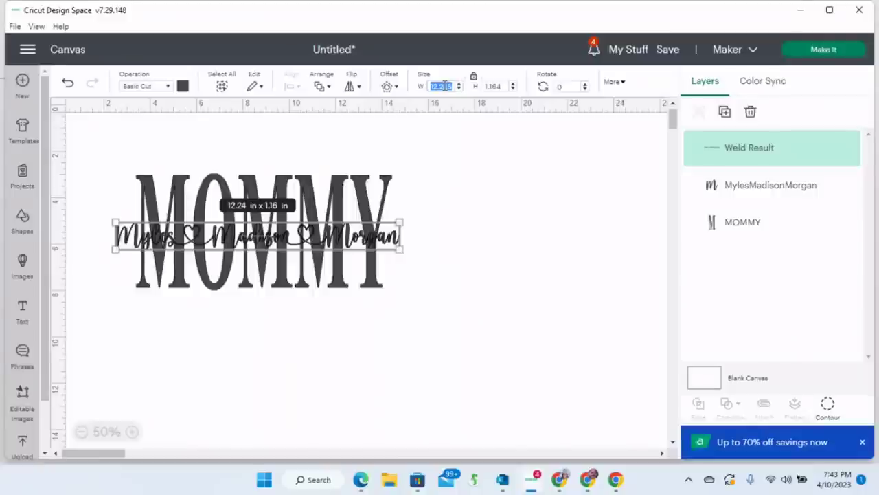
text(11)
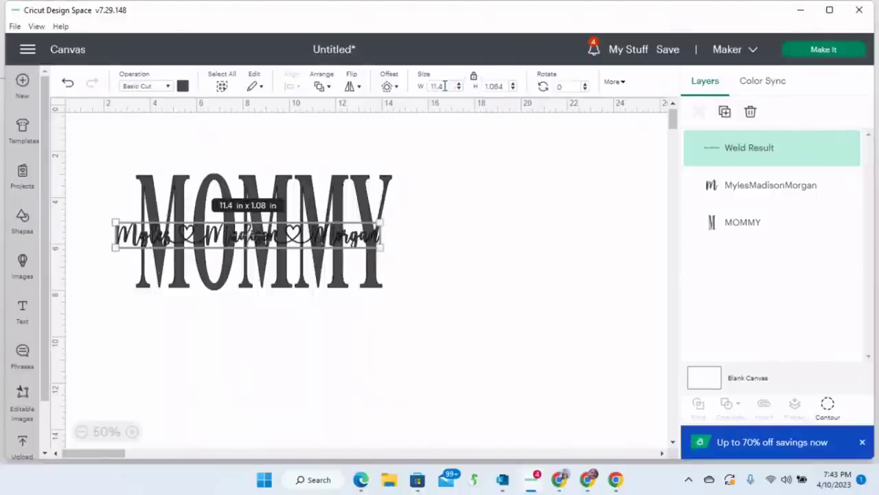
Reposition the welded names so they sit centred across the middle of MOMMY
click(523, 176)
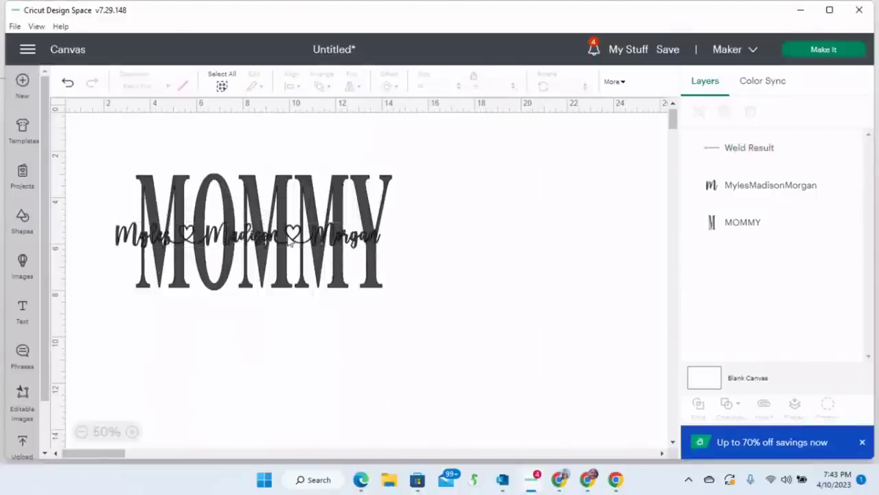
drag(289, 238, 299, 241)
click(307, 319)
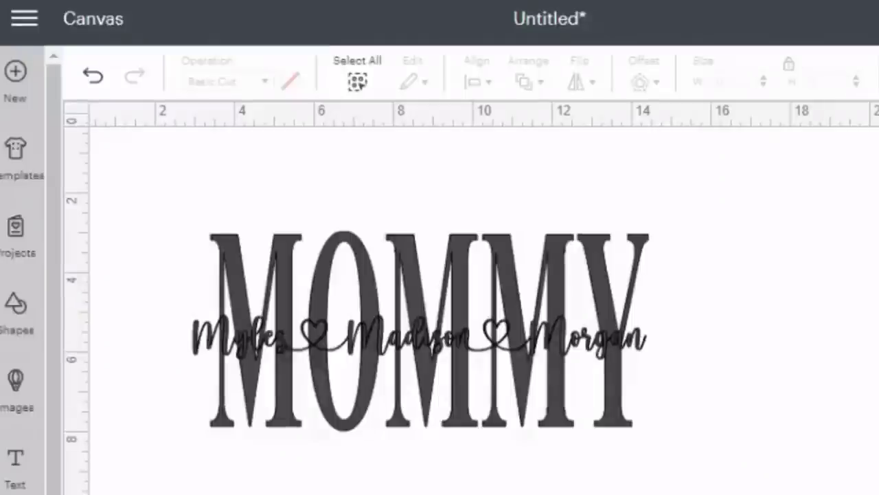
Create a rounded-corner offset of 0.097 in around the welded names
click(412, 336)
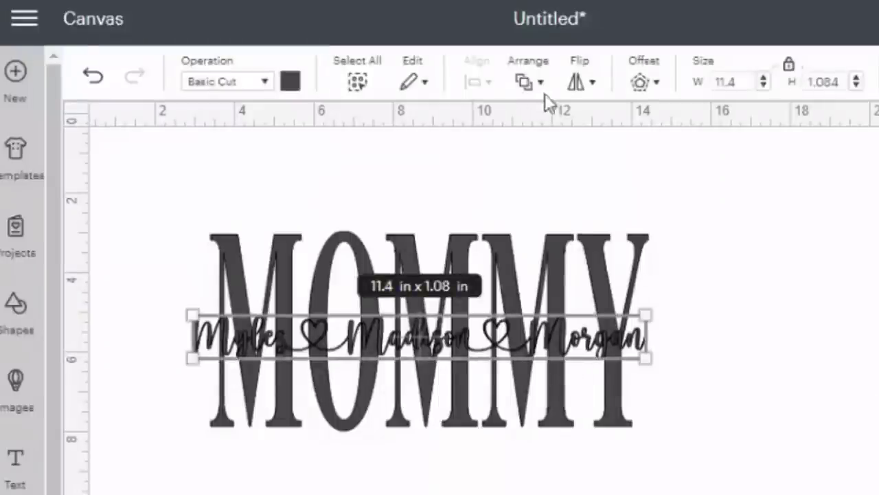
click(645, 83)
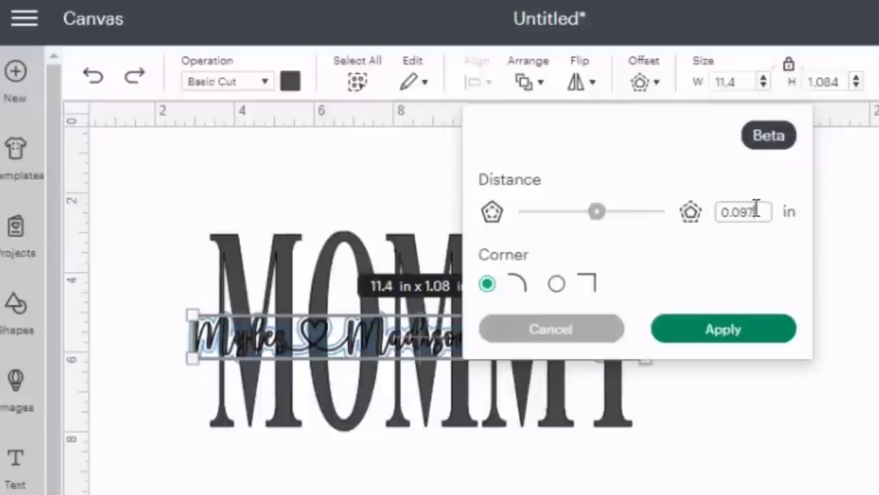
key(BackSpace)
click(749, 332)
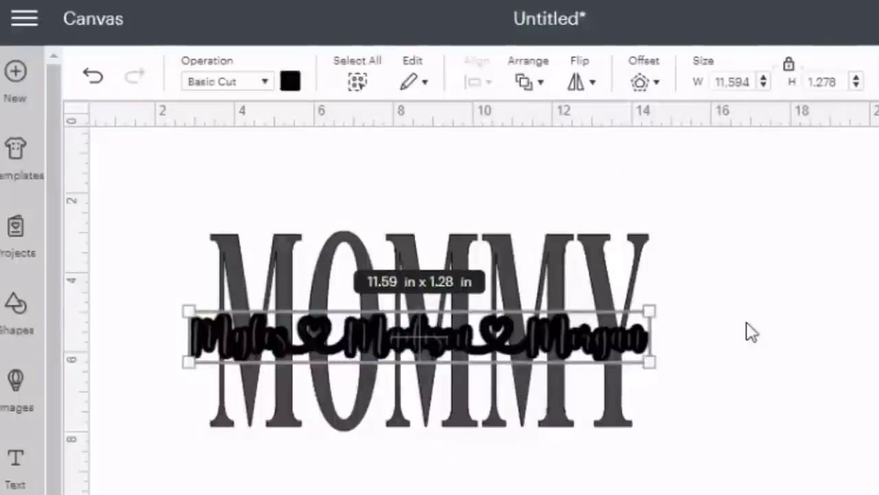
click(747, 324)
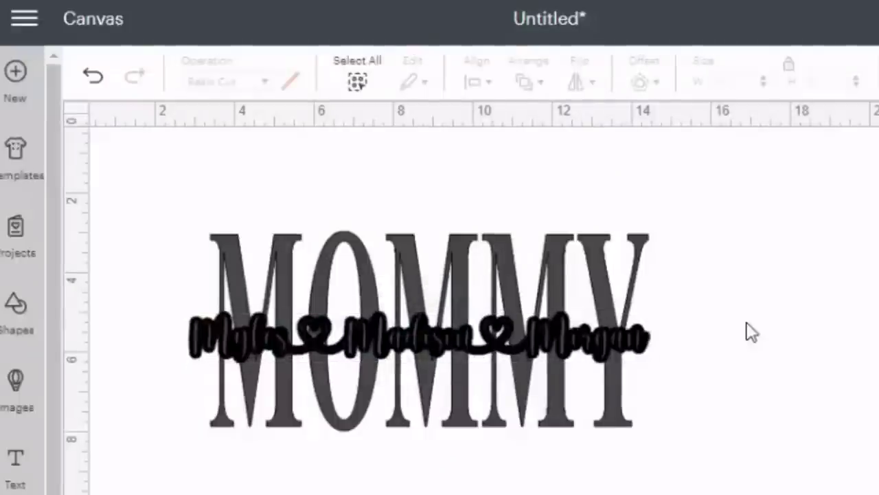
Slice the MOMMY word with the offset shape of the names
click(878, 255)
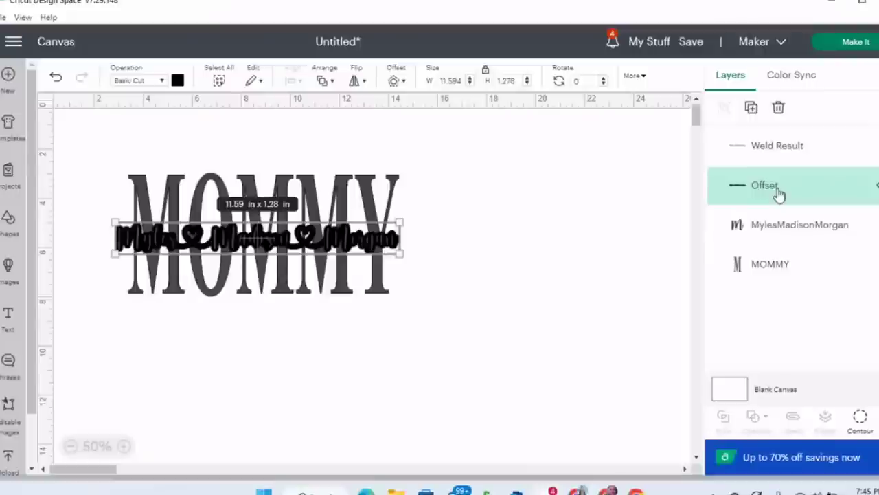
shift+click(774, 272)
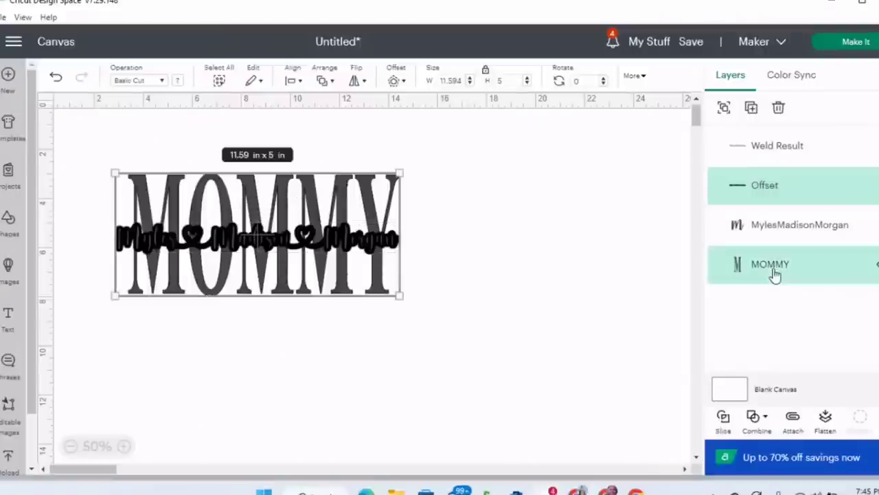
click(724, 425)
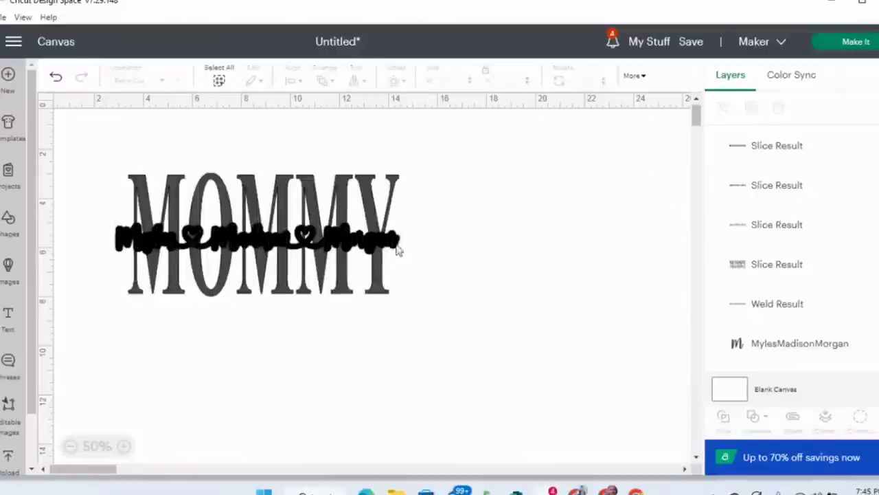
Pull the three leftover slice pieces away from MOMMY and delete them, keeping the cut-out word and the welded names
drag(379, 245, 577, 363)
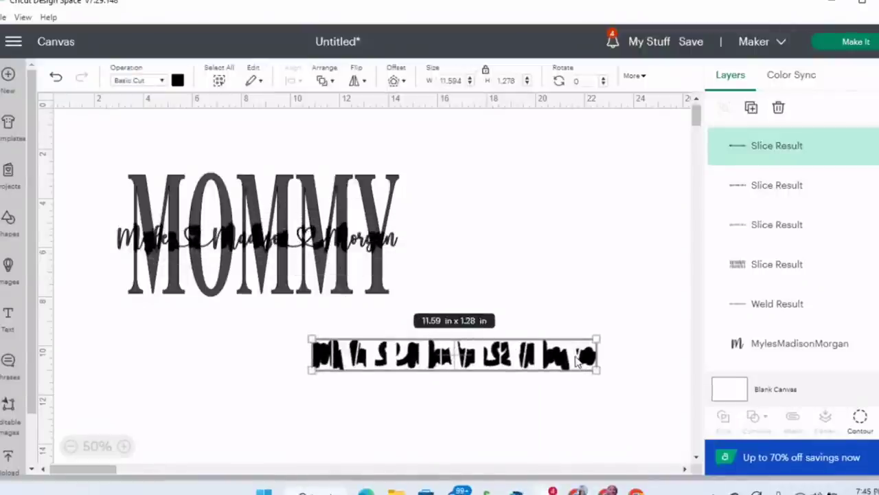
click(780, 109)
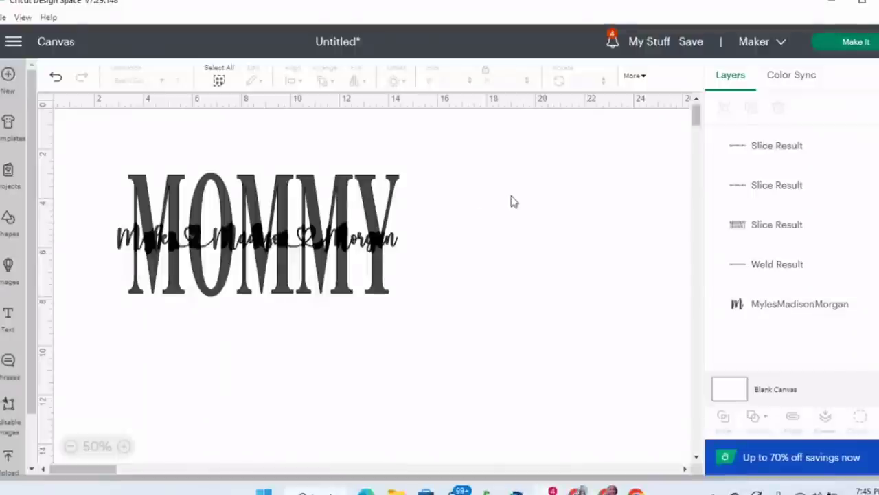
drag(341, 253, 502, 343)
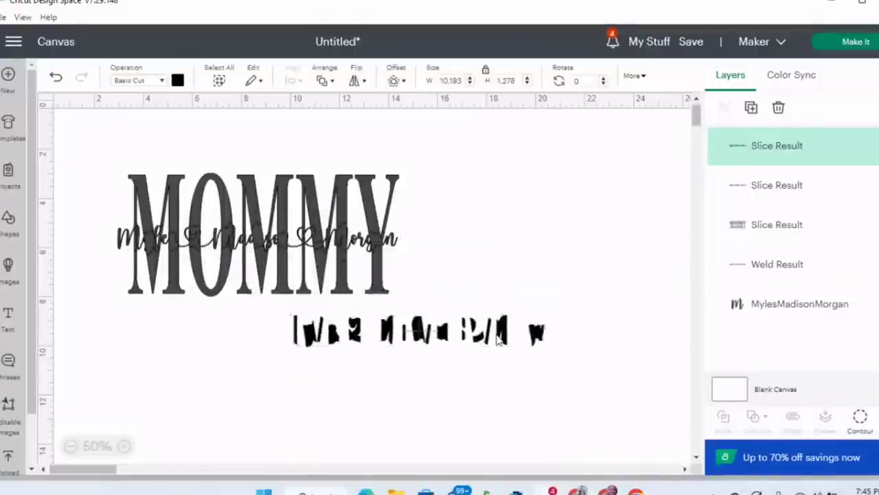
click(777, 108)
drag(328, 245, 549, 271)
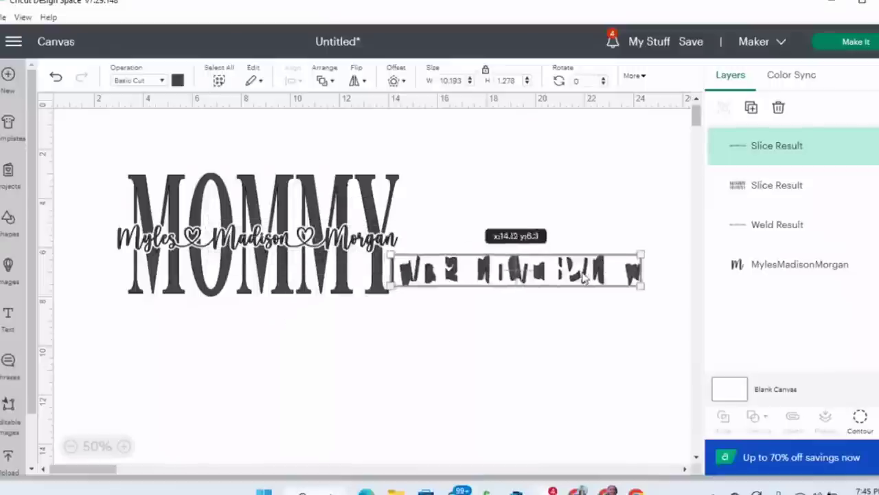
click(780, 108)
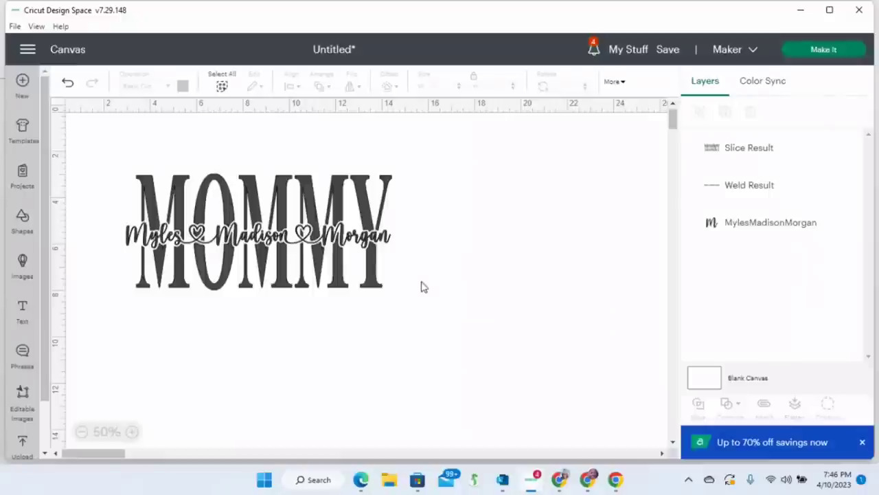
Hide the spare names text without hearts and return to the finished MOMMY design
click(767, 234)
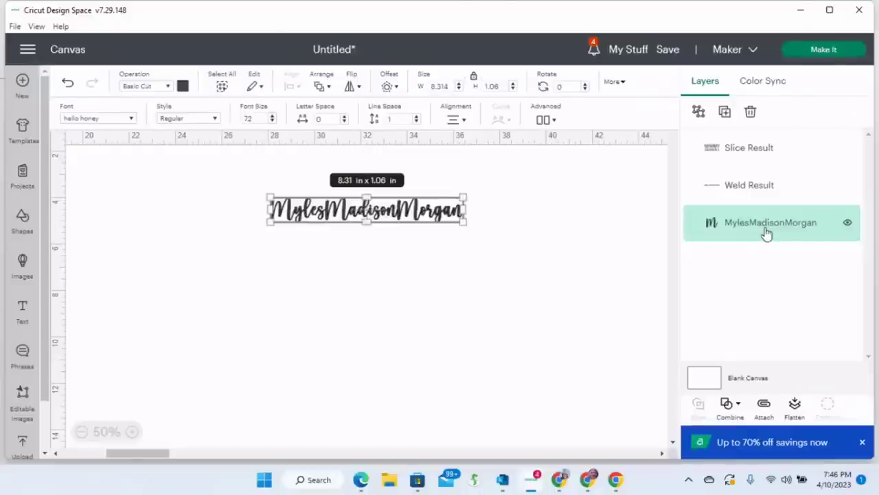
click(848, 222)
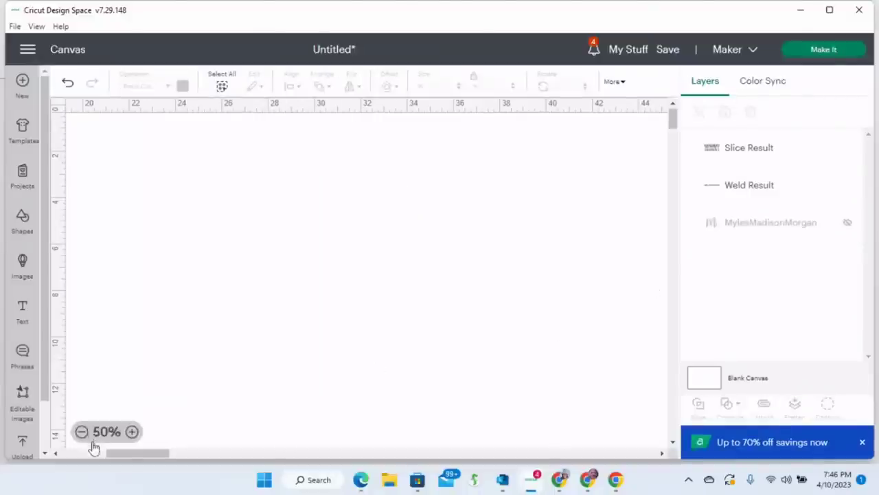
drag(121, 456, 76, 456)
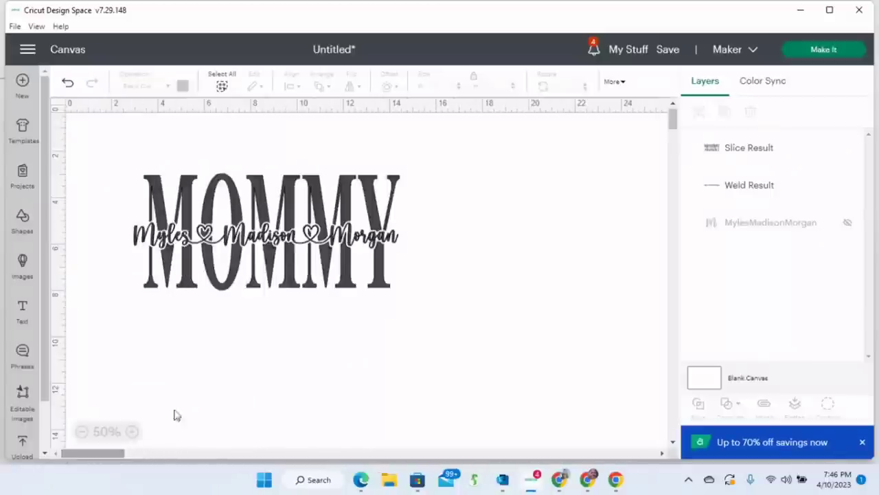
click(303, 236)
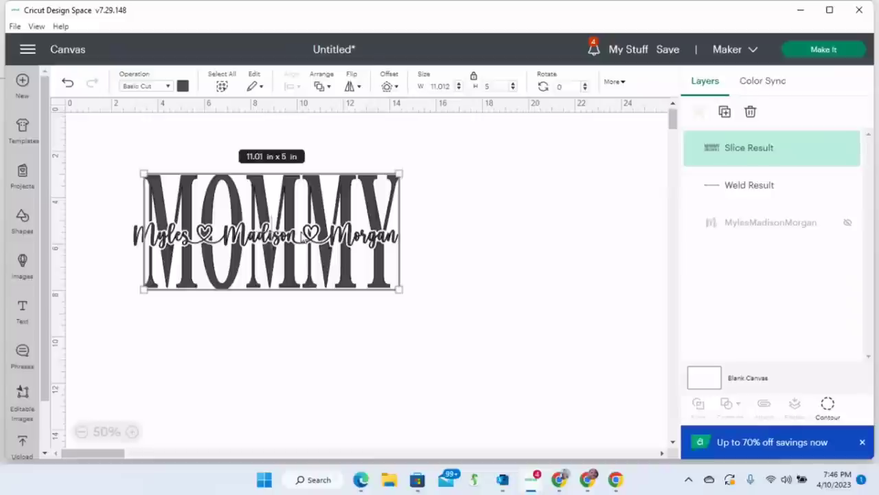
click(297, 318)
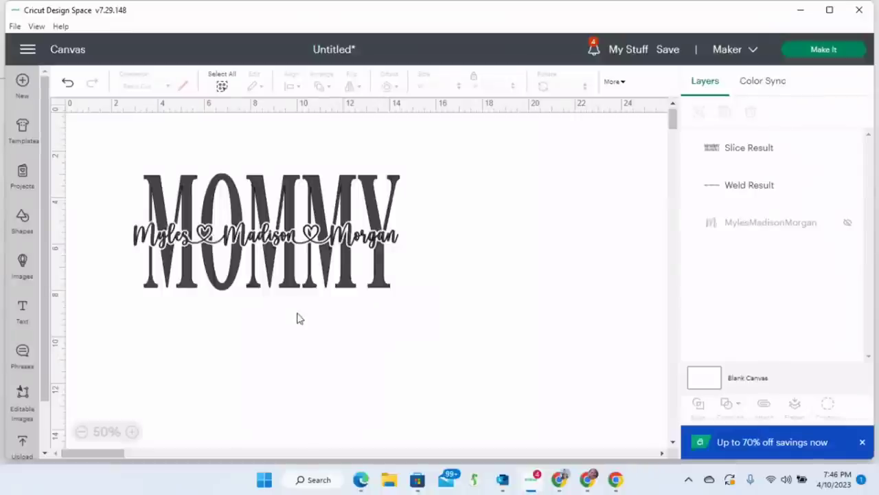
Send the design to mat preparation and move the names down to leave more space below MOMMY
click(821, 50)
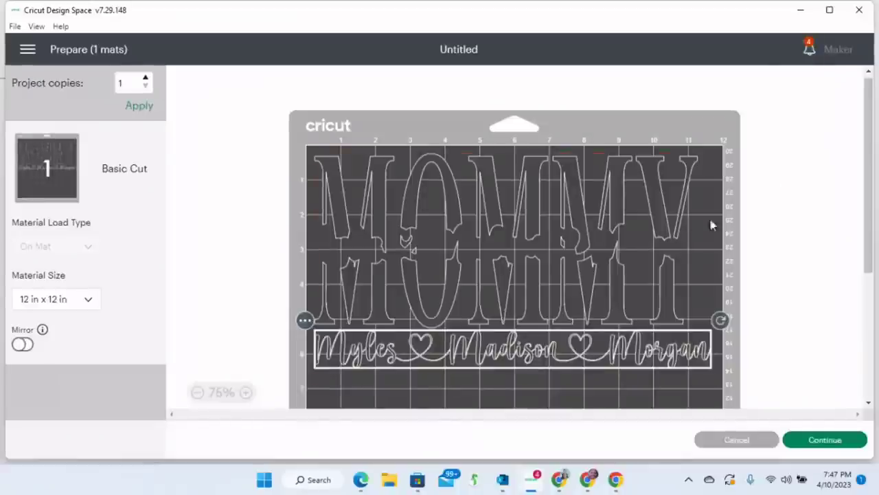
drag(617, 361, 621, 384)
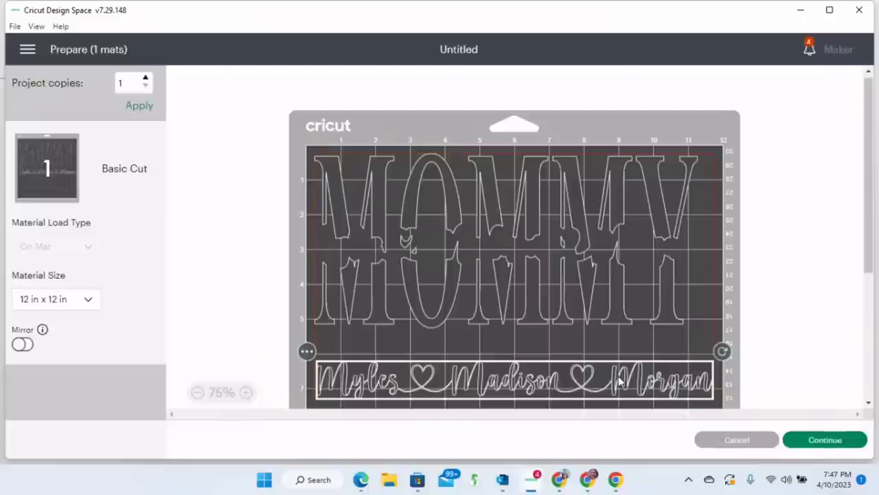
click(588, 257)
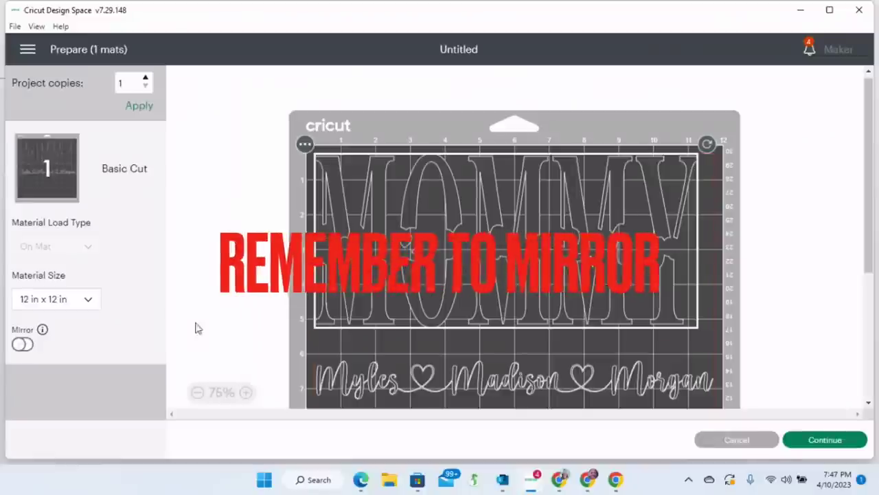
Turn on mirroring for the mat, then continue and set the base material to Infusible Ink Transfer Sheet
click(22, 346)
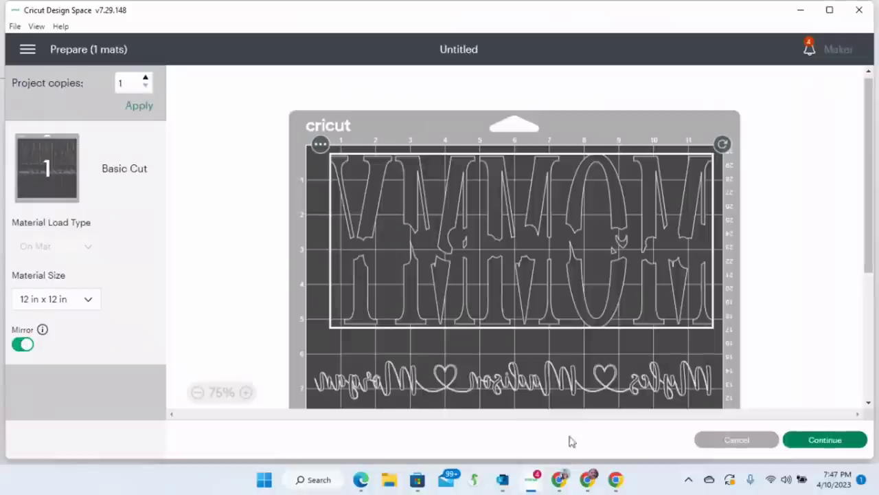
click(827, 440)
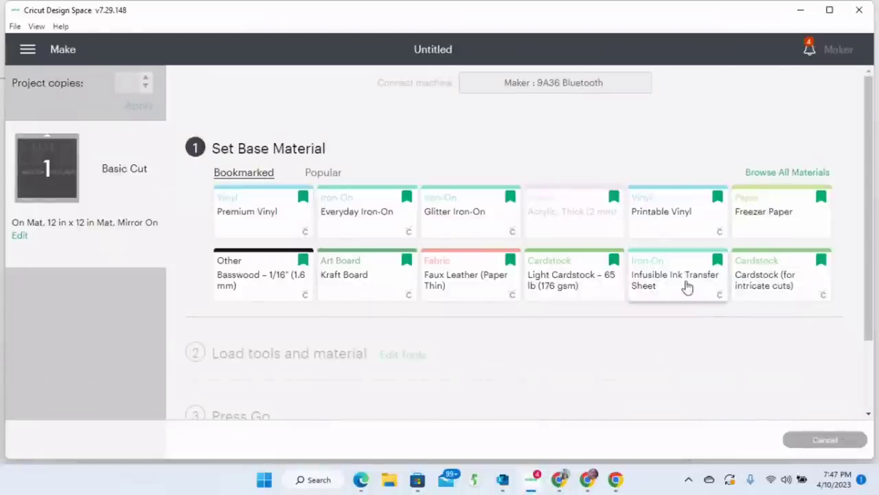
click(687, 287)
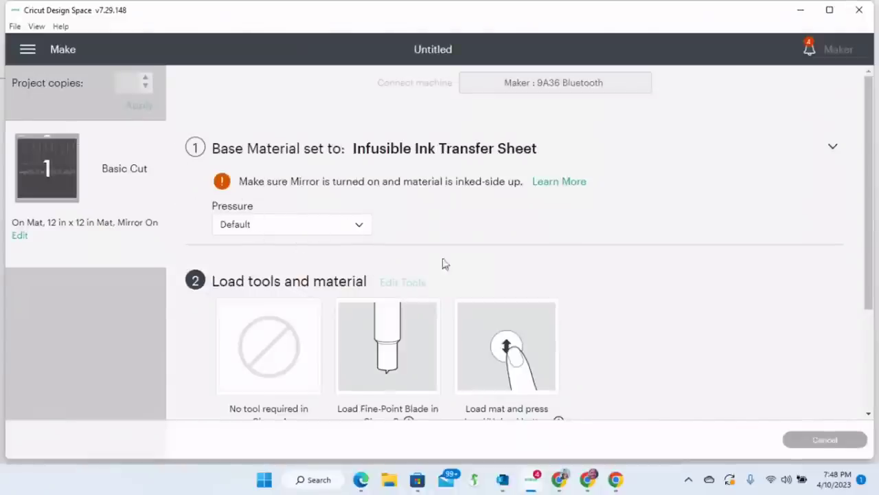
drag(871, 209, 871, 294)
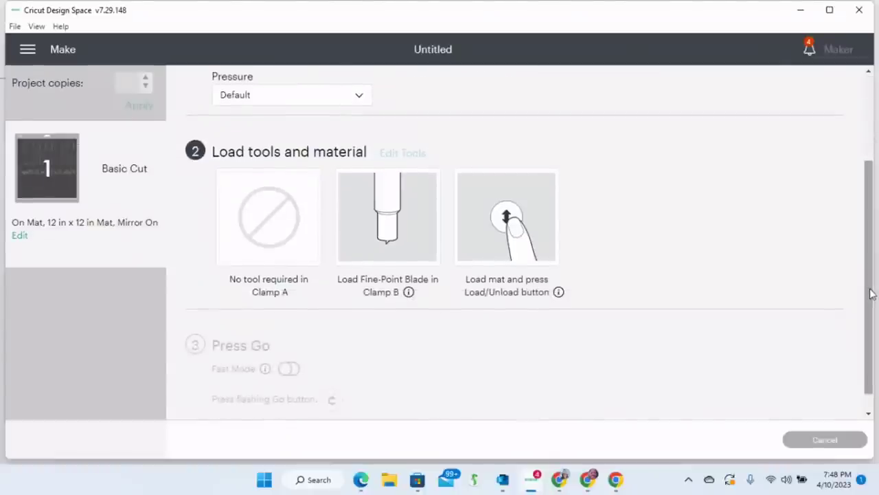